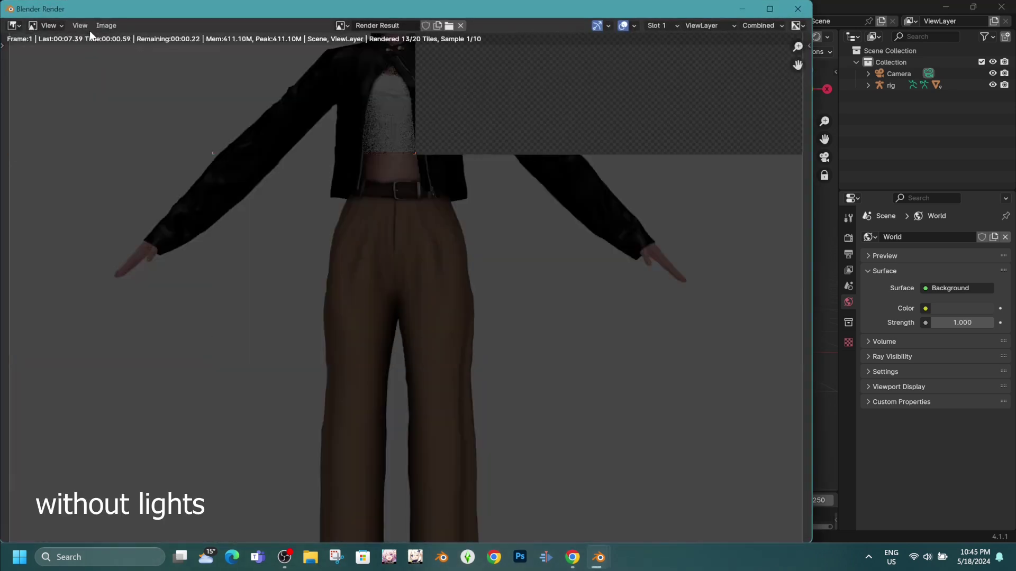
# - Close the dim unlit render and orbit out of camera view to see the character and camera
pyautogui.scroll(3, 372, 120)
pyautogui.scroll(-1, 381, 134)
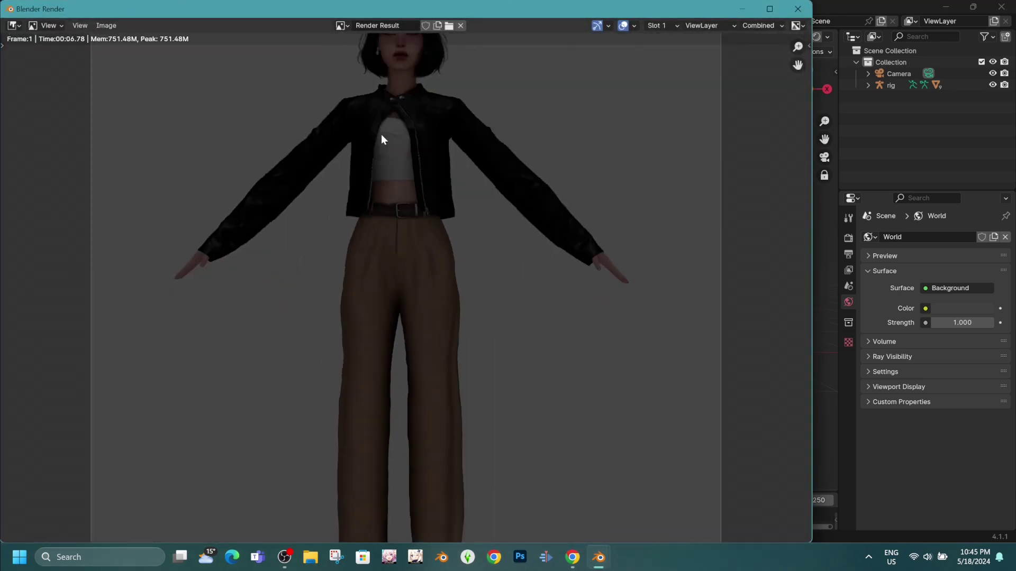
pyautogui.scroll(-3, 384, 141)
pyautogui.click(797, 10)
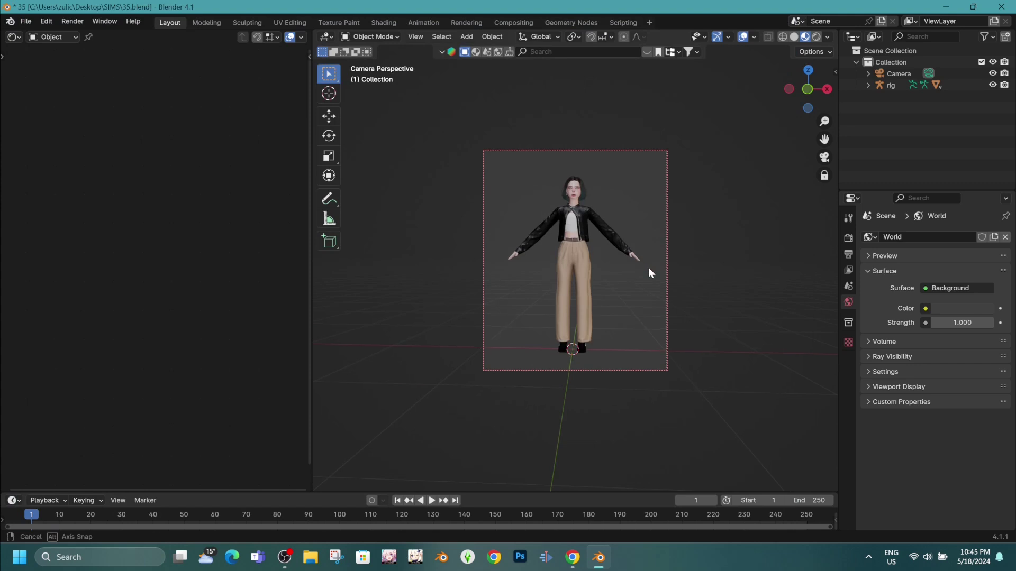
pyautogui.moveTo(648, 269); pyautogui.dragTo(660, 297, button='middle')
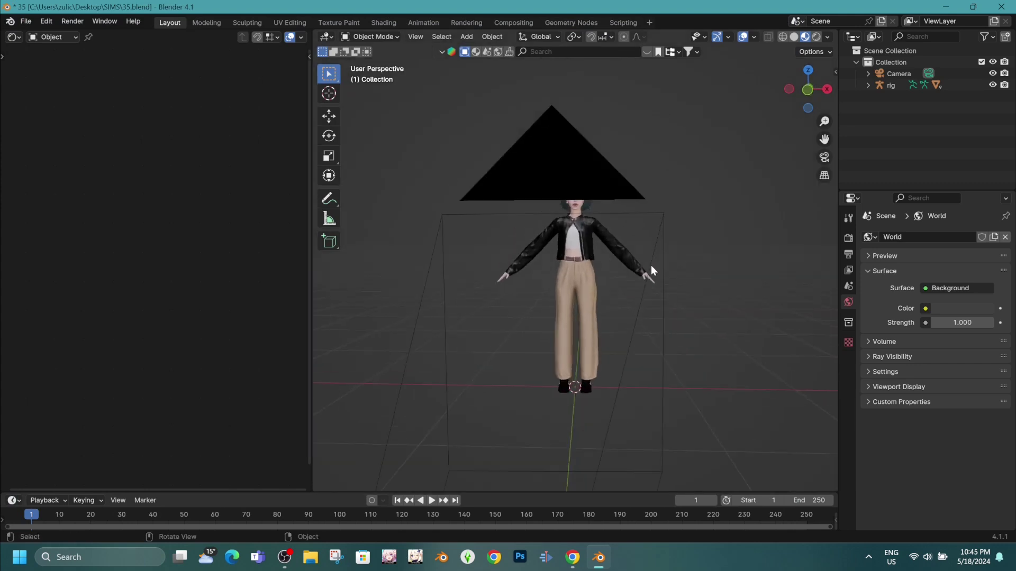
# - Add a point light, activate the Transform tool and switch to Rendered shading
pyautogui.hotkey('shift', 'a')
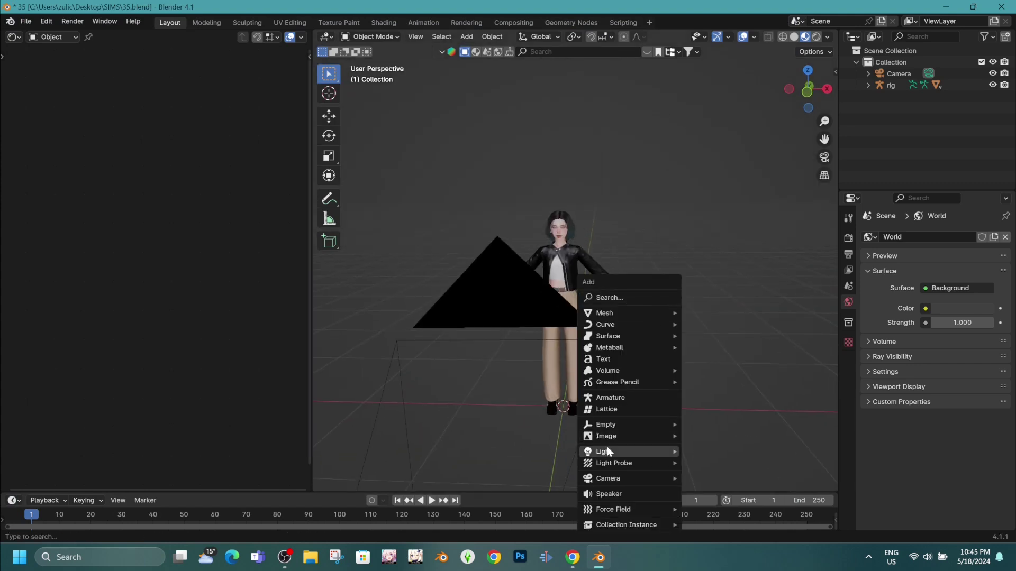
pyautogui.click(710, 451)
pyautogui.scroll(-3, 723, 217)
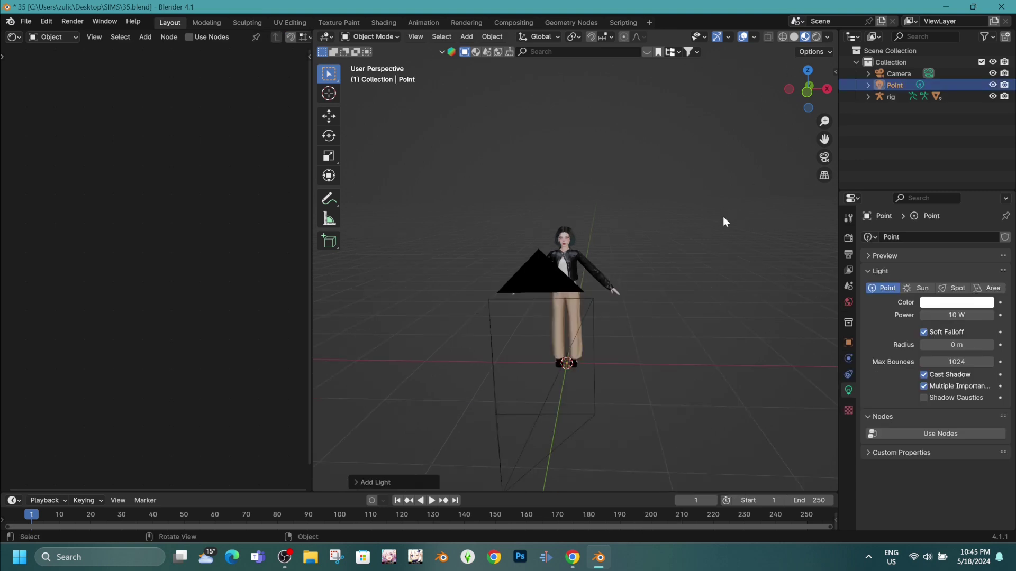
pyautogui.click(329, 175)
pyautogui.scroll(1, 520, 240)
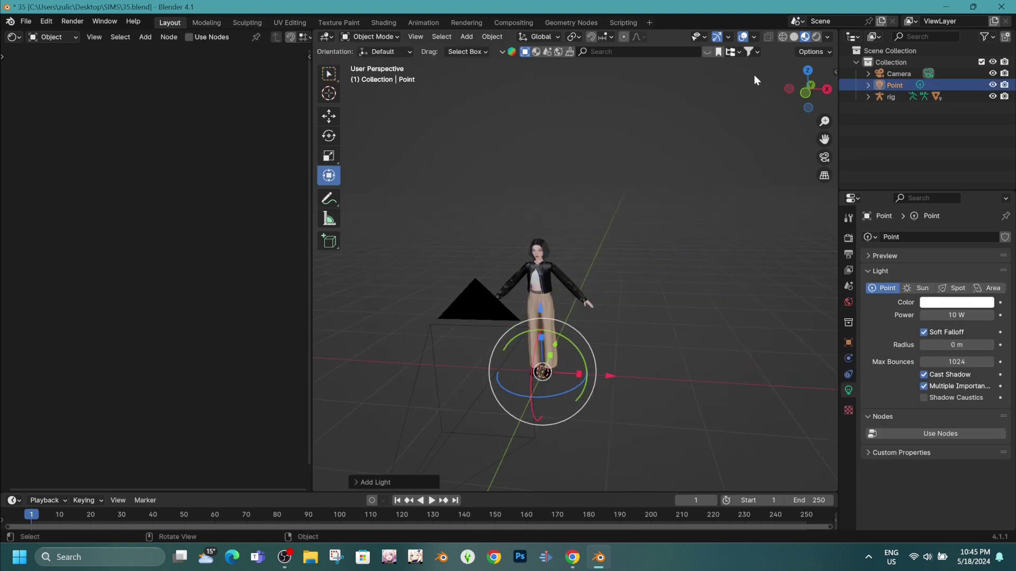
pyautogui.click(818, 37)
# - Raise the point light beside the character's head and render an image
pyautogui.scroll(2, 538, 351)
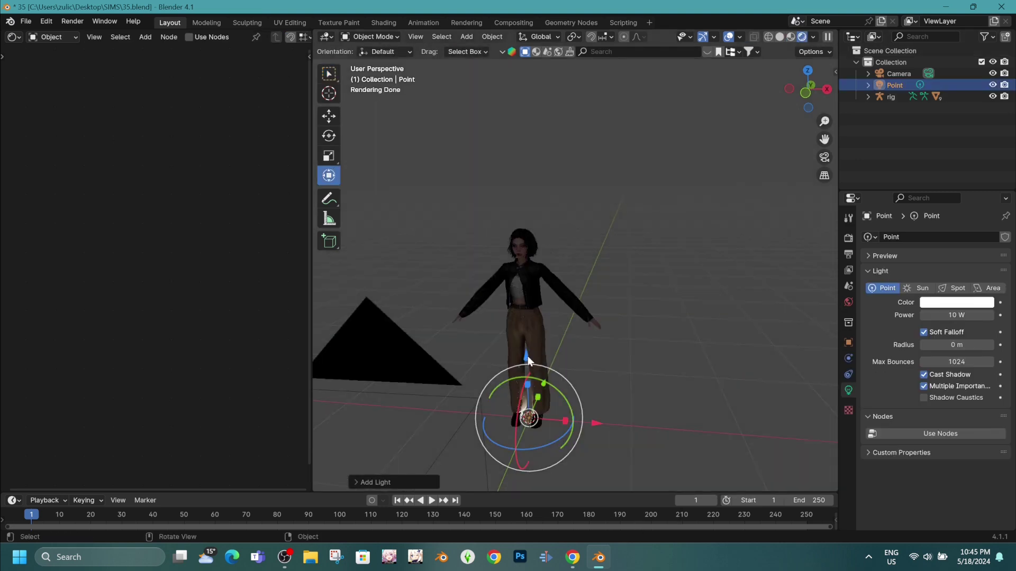
pyautogui.moveTo(528, 361); pyautogui.dragTo(525, 168)
pyautogui.moveTo(526, 169); pyautogui.dragTo(410, 230, button='middle')
pyautogui.moveTo(409, 230); pyautogui.dragTo(390, 245)
pyautogui.moveTo(391, 245); pyautogui.dragTo(464, 236, button='middle')
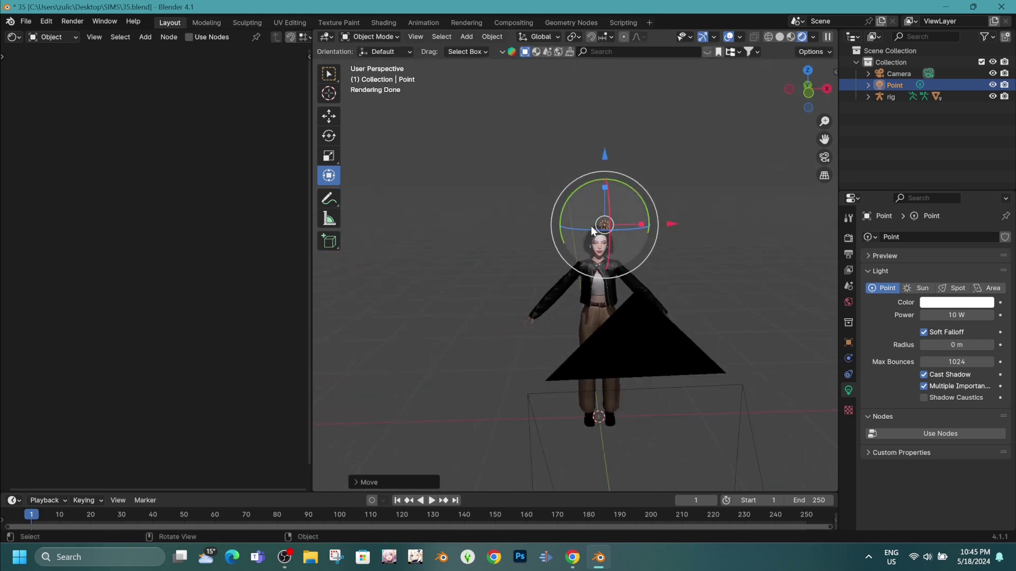
pyautogui.moveTo(591, 227)
pyautogui.mouseDown()
pyautogui.moveTo(721, 230)
pyautogui.moveTo(446, 215)
pyautogui.moveTo(590, 167)
pyautogui.moveTo(614, 199)
pyautogui.moveTo(549, 245)
pyautogui.moveTo(526, 286)
pyautogui.mouseUp()
pyautogui.moveTo(534, 277); pyautogui.dragTo(529, 274, button='middle')
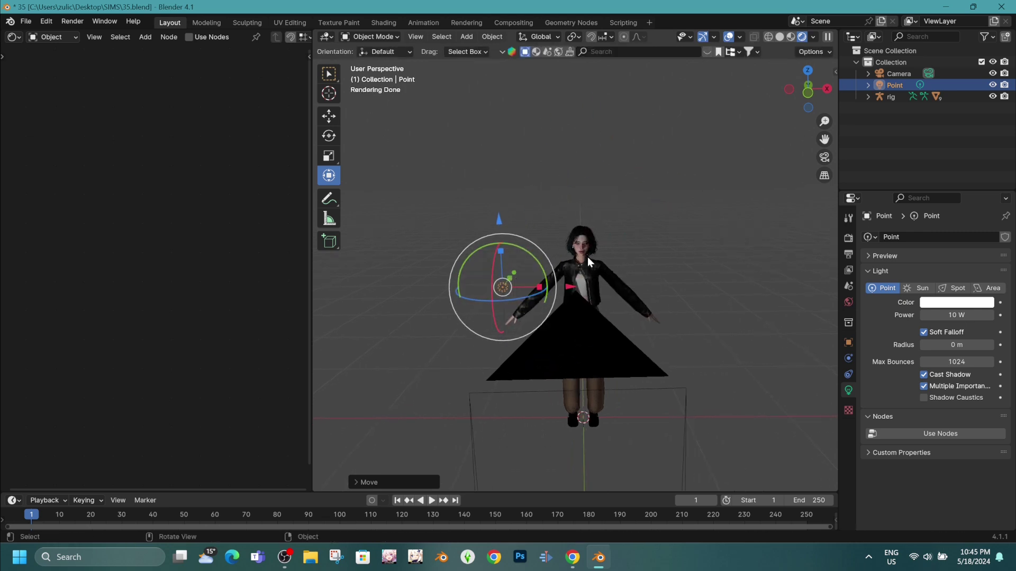
pyautogui.click(66, 21)
pyautogui.click(79, 34)
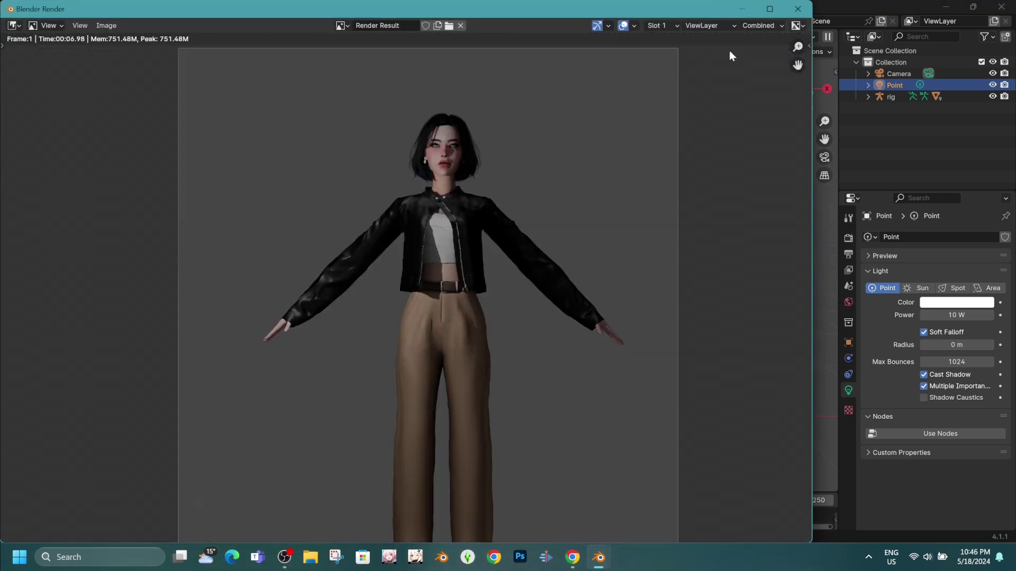
# - Close the render and reposition the point light along the Y axis beside the head
pyautogui.click(799, 12)
pyautogui.moveTo(503, 287); pyautogui.dragTo(579, 266)
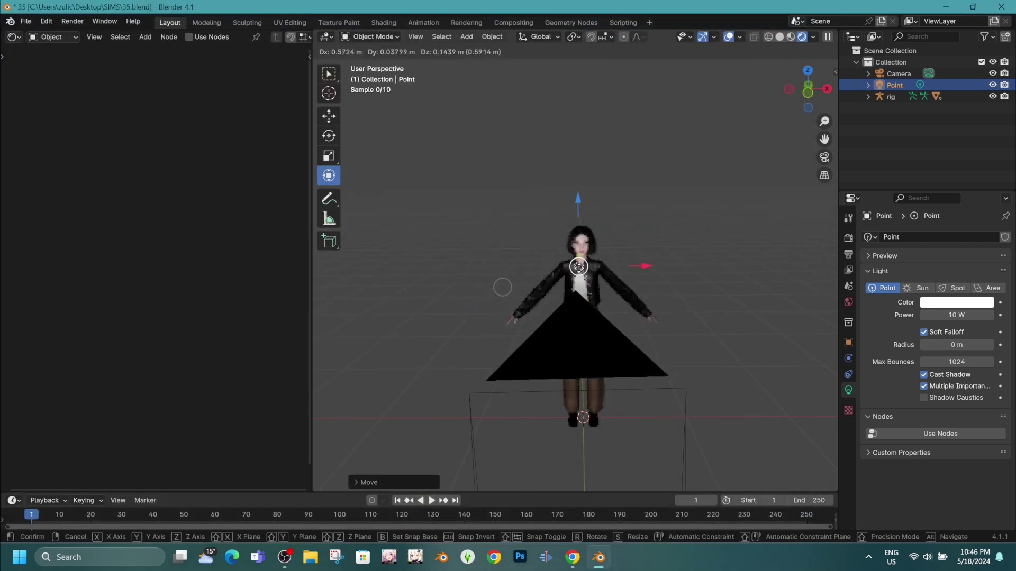
pyautogui.moveTo(529, 270)
pyautogui.keyDown('alt'); pyautogui.mouseDown(button='middle')
pyautogui.moveTo(516, 256)
pyautogui.moveTo(613, 221)
pyautogui.mouseUp(button='middle'); pyautogui.keyUp('alt')
pyautogui.press('y')
pyautogui.click(494, 233)
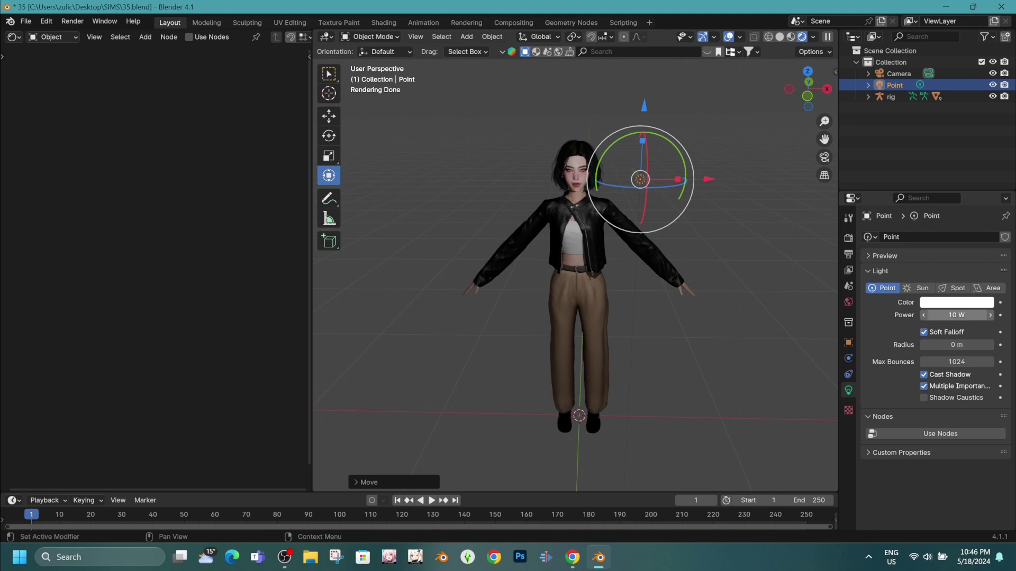
# - Set the point light power to 11.4 W, re-render and inspect the character's face
pyautogui.moveTo(957, 315); pyautogui.dragTo(957, 315)
pyautogui.write('.6')
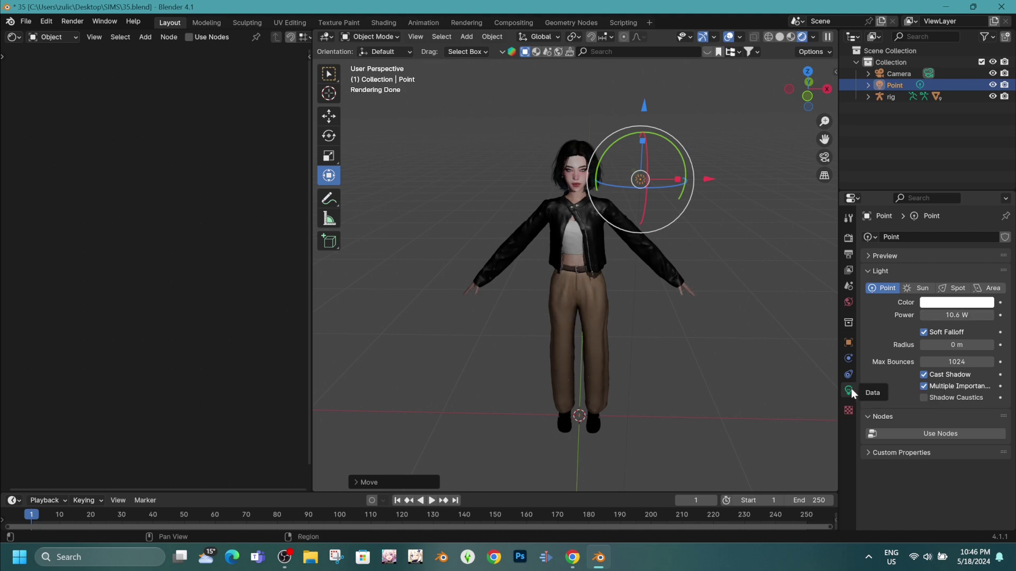
pyautogui.moveTo(956, 315)
pyautogui.mouseDown()
pyautogui.moveTo(932, 315)
pyautogui.moveTo(963, 315)
pyautogui.mouseUp()
pyautogui.click(53, 21)
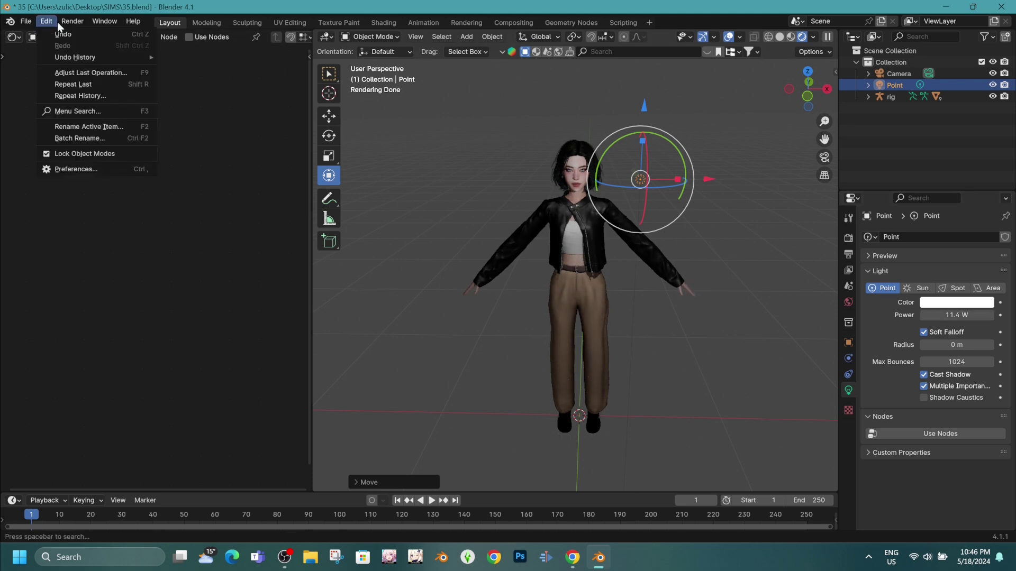
pyautogui.click(105, 34)
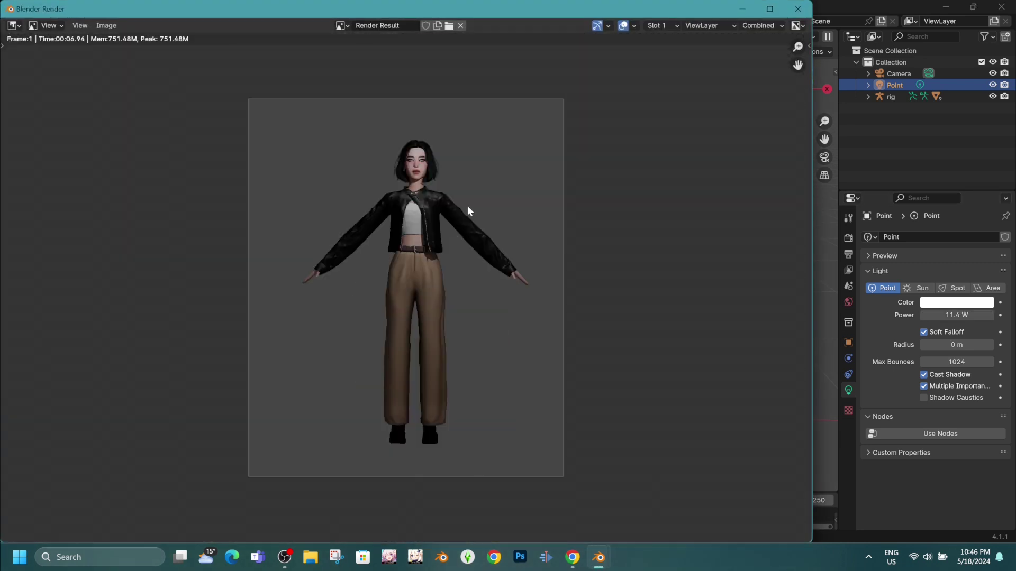
pyautogui.scroll(2, 468, 205)
pyautogui.moveTo(465, 243); pyautogui.dragTo(464, 300, button='middle')
pyautogui.scroll(4, 449, 214)
pyautogui.moveTo(449, 214); pyautogui.dragTo(430, 314, button='middle')
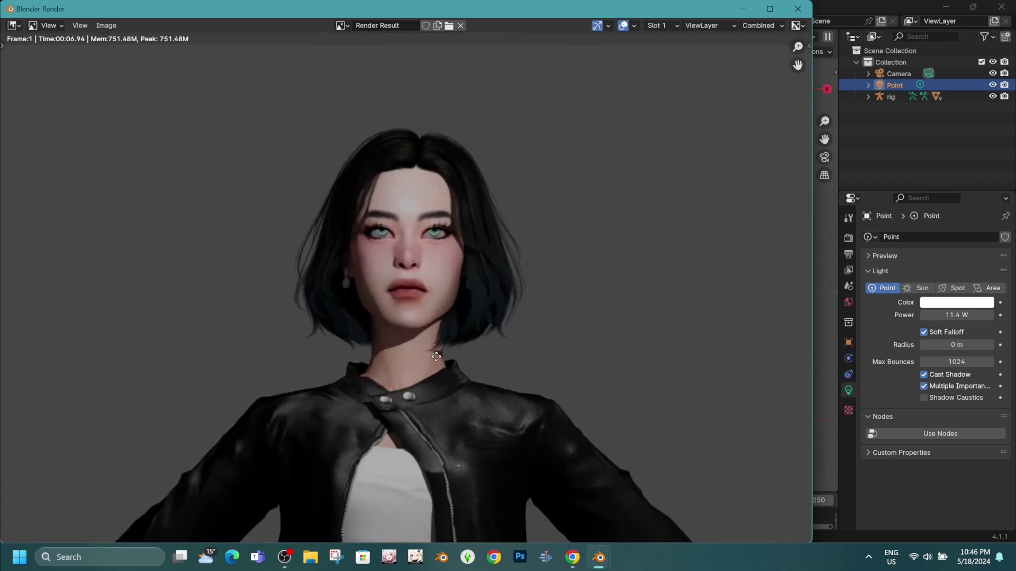
# - Close the render, delete the point light and add a sun light
pyautogui.click(810, 11)
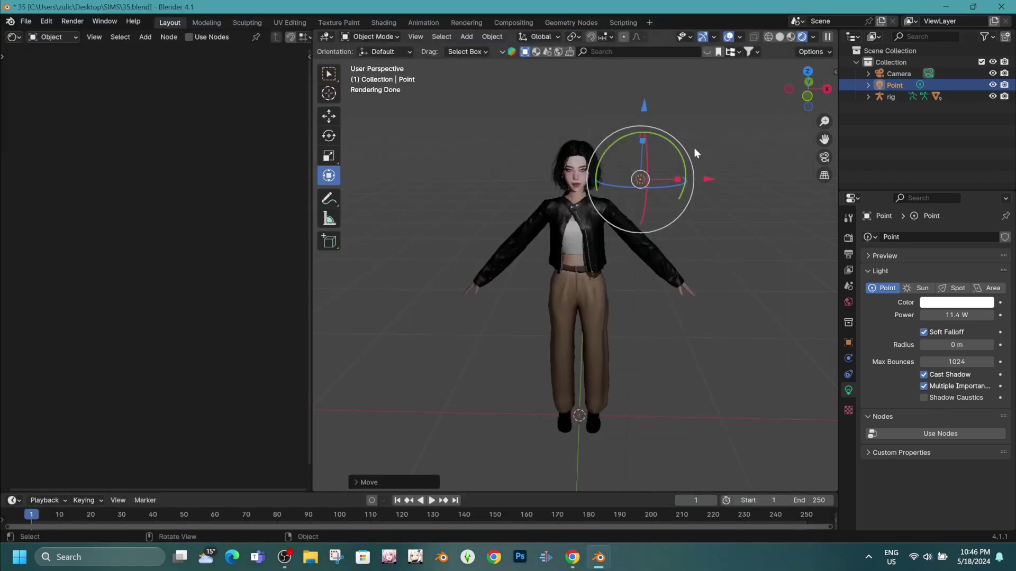
pyautogui.press('Delete')
pyautogui.hotkey('shift', 'a')
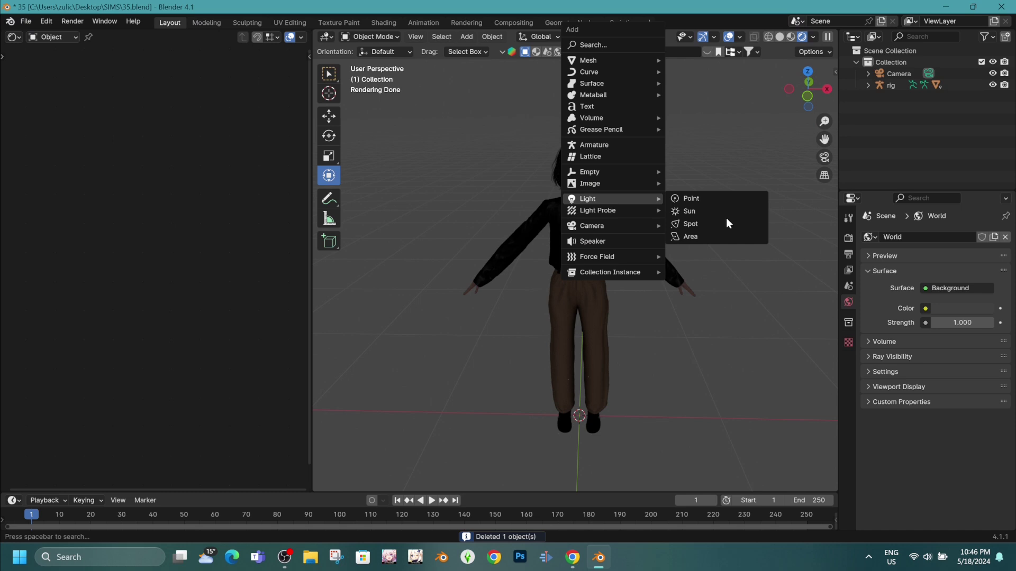
pyautogui.click(724, 212)
pyautogui.scroll(-2, 668, 262)
pyautogui.moveTo(672, 272); pyautogui.dragTo(609, 275, button='middle')
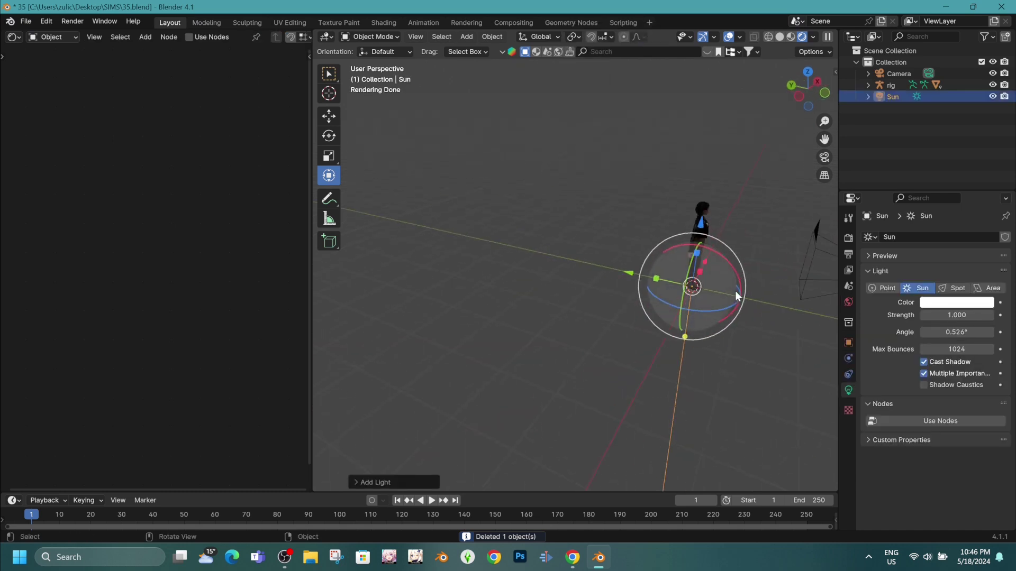
# - Move the sun light above the scene and aim its rays at the character
pyautogui.press('g')
pyautogui.click(611, 232)
pyautogui.moveTo(612, 232); pyautogui.dragTo(613, 205, button='middle')
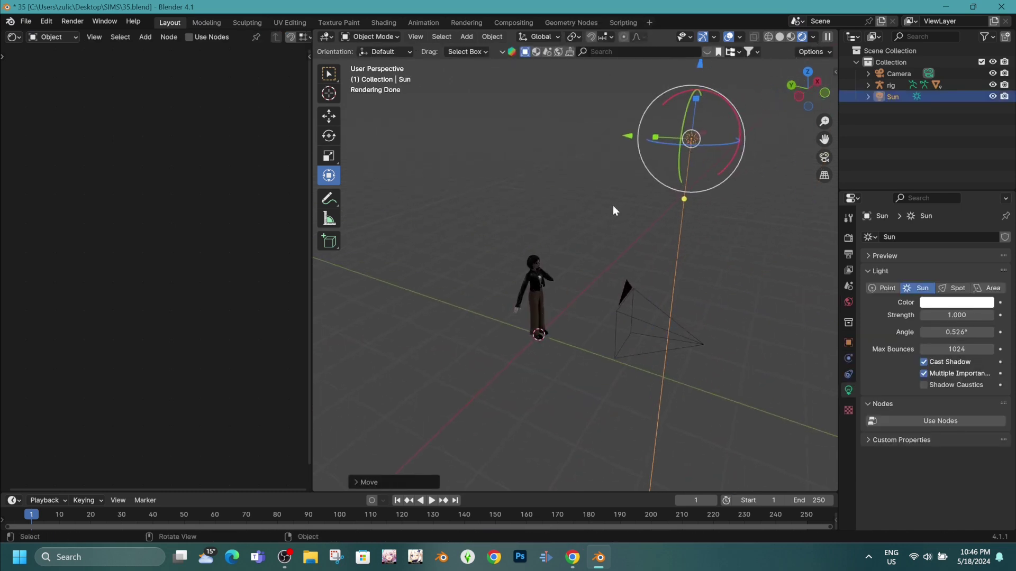
pyautogui.moveTo(681, 201); pyautogui.dragTo(577, 203)
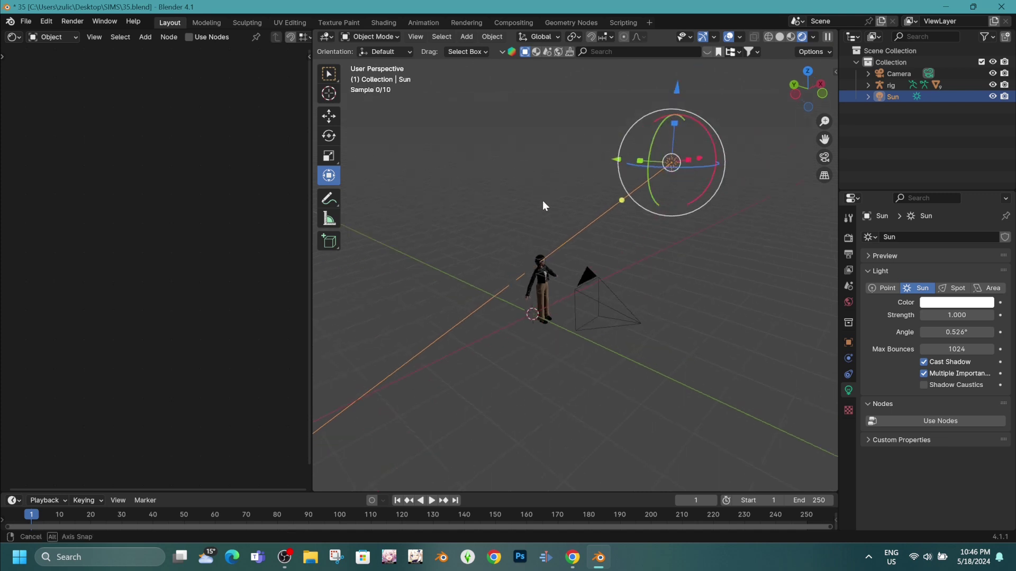
pyautogui.moveTo(544, 203); pyautogui.dragTo(472, 198, button='middle')
pyautogui.scroll(3, 508, 204)
pyautogui.scroll(2, 569, 261)
pyautogui.scroll(2, 570, 261)
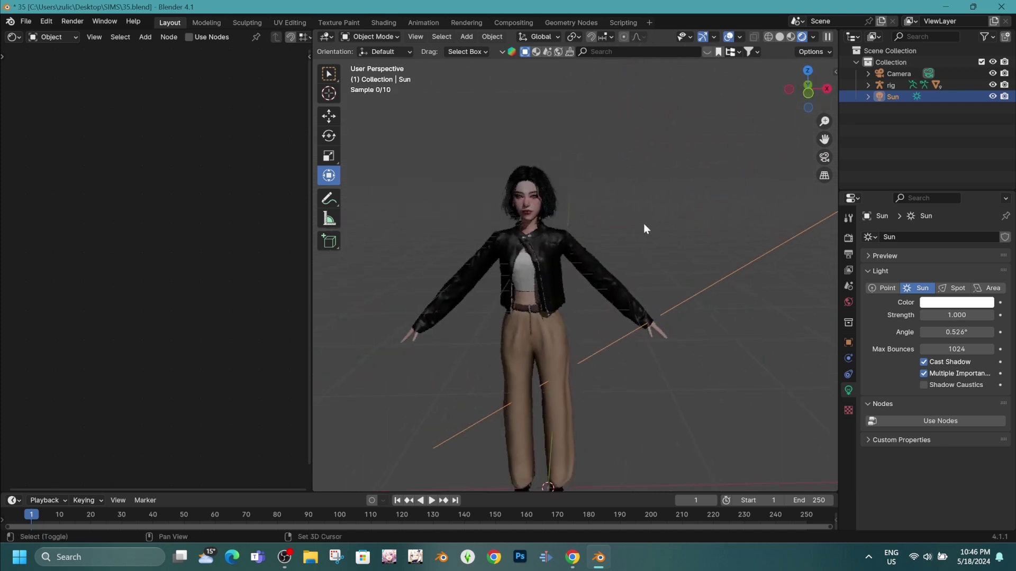
pyautogui.scroll(3, 643, 223)
# - Tint the sun light peach and set its strength to 5.27
pyautogui.click(934, 303)
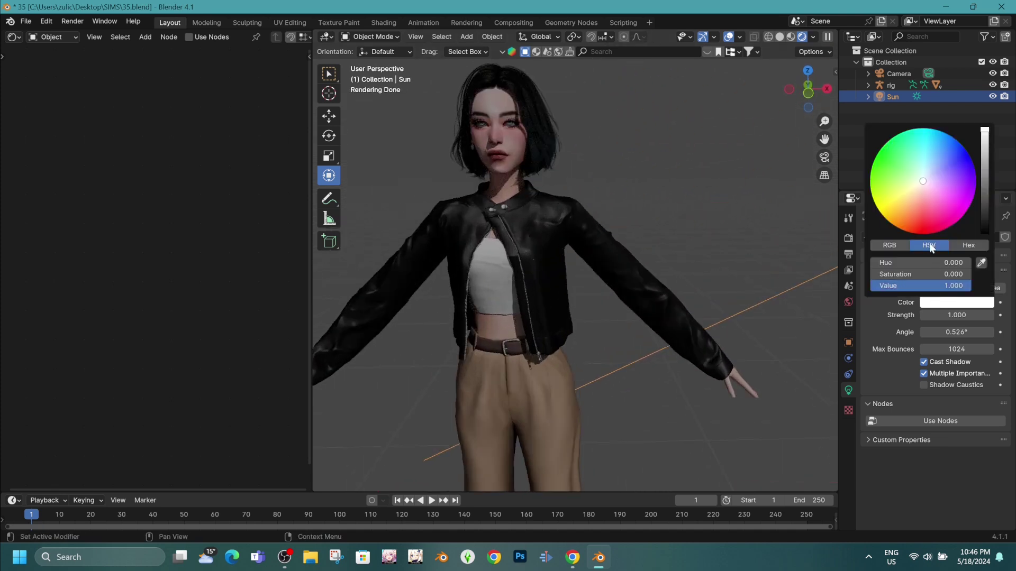
pyautogui.moveTo(933, 214); pyautogui.dragTo(916, 196)
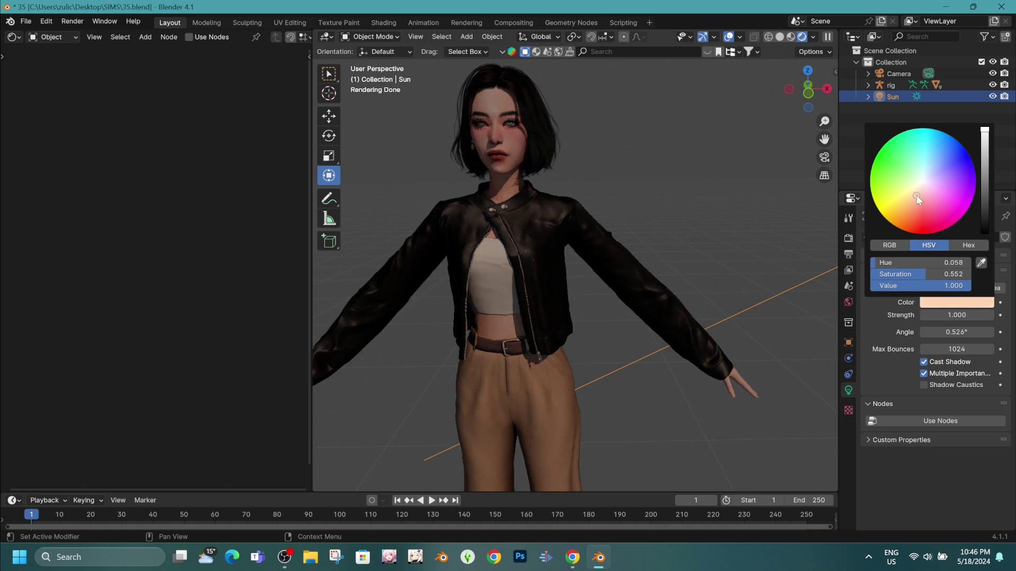
pyautogui.scroll(-2, 634, 202)
pyautogui.scroll(-1, 650, 186)
pyautogui.moveTo(951, 315); pyautogui.dragTo(979, 315)
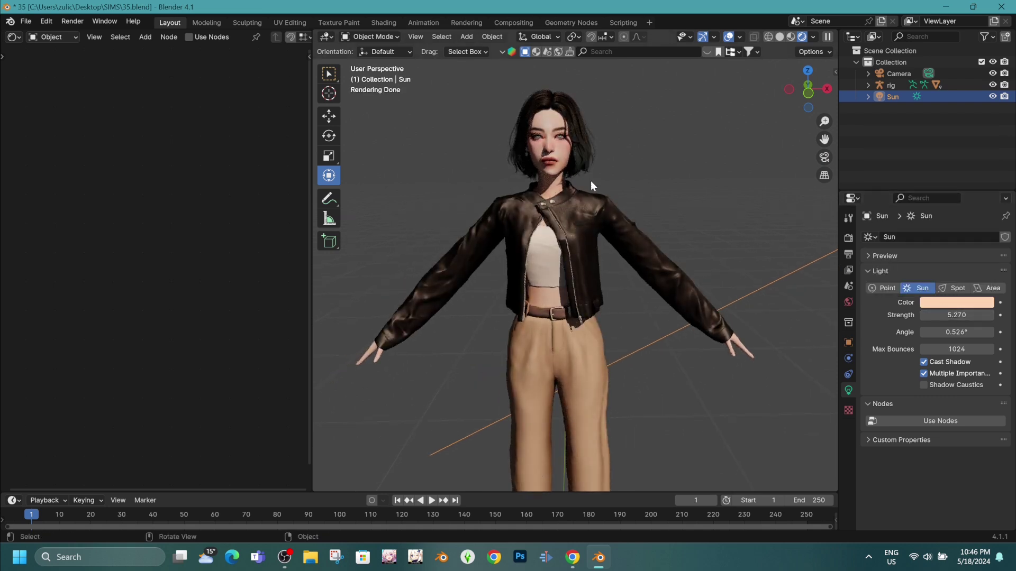
# - Move the sun light above the character and point its rays straight down
pyautogui.scroll(-5, 595, 175)
pyautogui.scroll(-5, 590, 180)
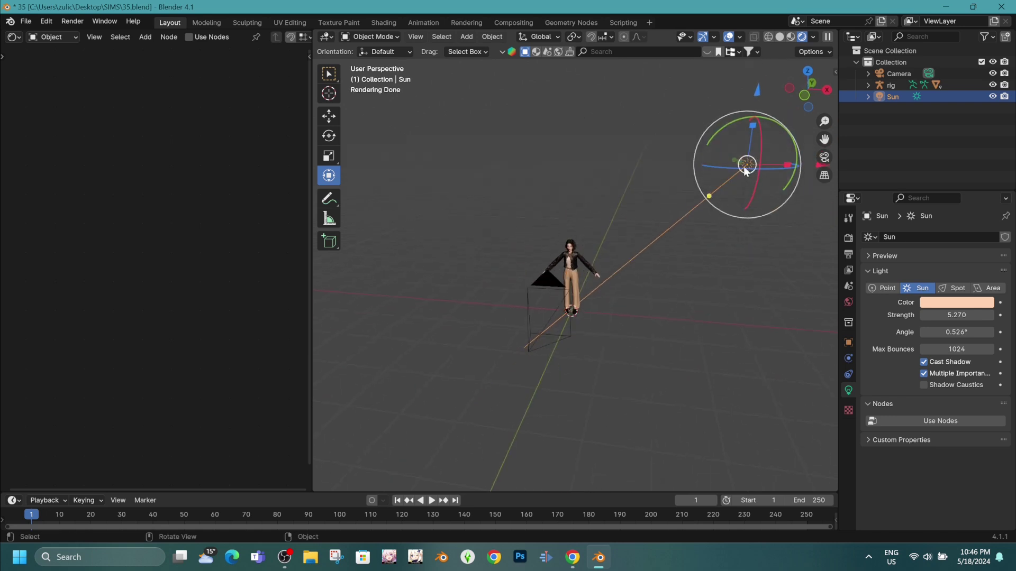
pyautogui.moveTo(746, 170); pyautogui.dragTo(568, 170)
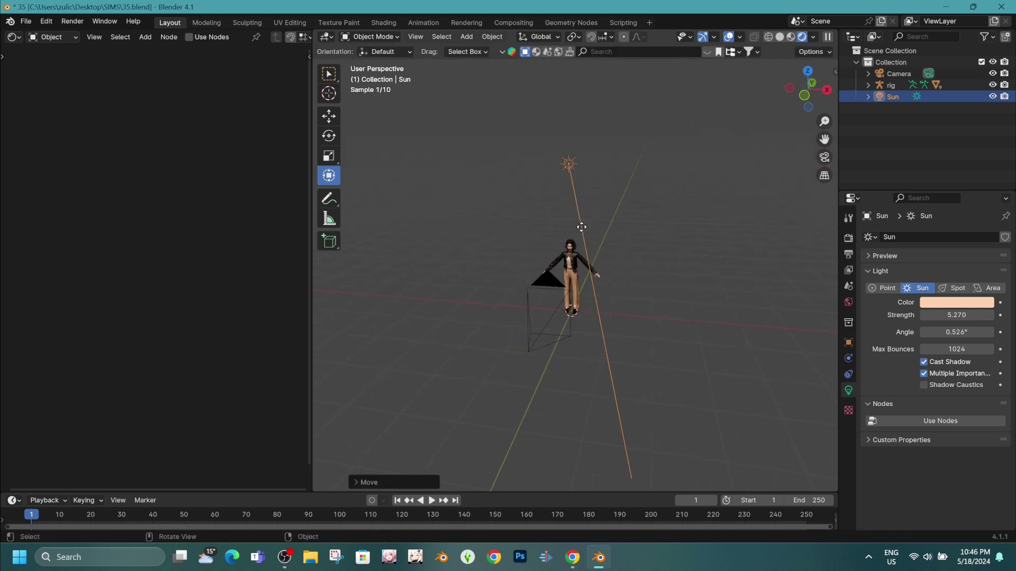
pyautogui.moveTo(555, 229); pyautogui.dragTo(566, 240)
pyautogui.moveTo(568, 213); pyautogui.dragTo(480, 223, button='middle')
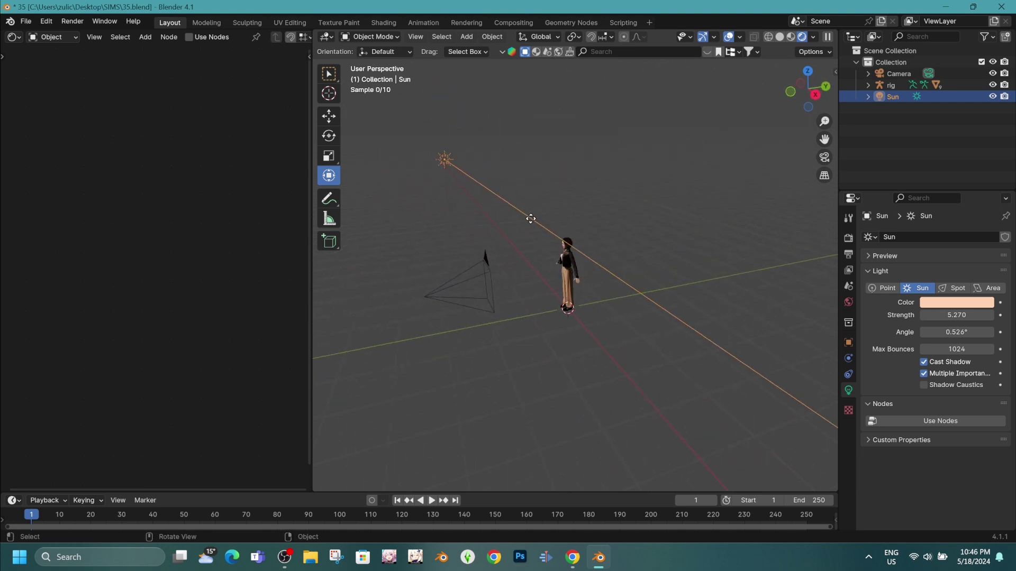
pyautogui.moveTo(531, 218); pyautogui.dragTo(591, 223)
pyautogui.scroll(5, 591, 223)
pyautogui.moveTo(618, 238)
pyautogui.mouseDown(button='middle')
pyautogui.moveTo(637, 221)
pyautogui.moveTo(608, 192)
pyautogui.mouseUp(button='middle')
# - Lower the sun light along the Z axis closer to the character
pyautogui.scroll(-2, 612, 220)
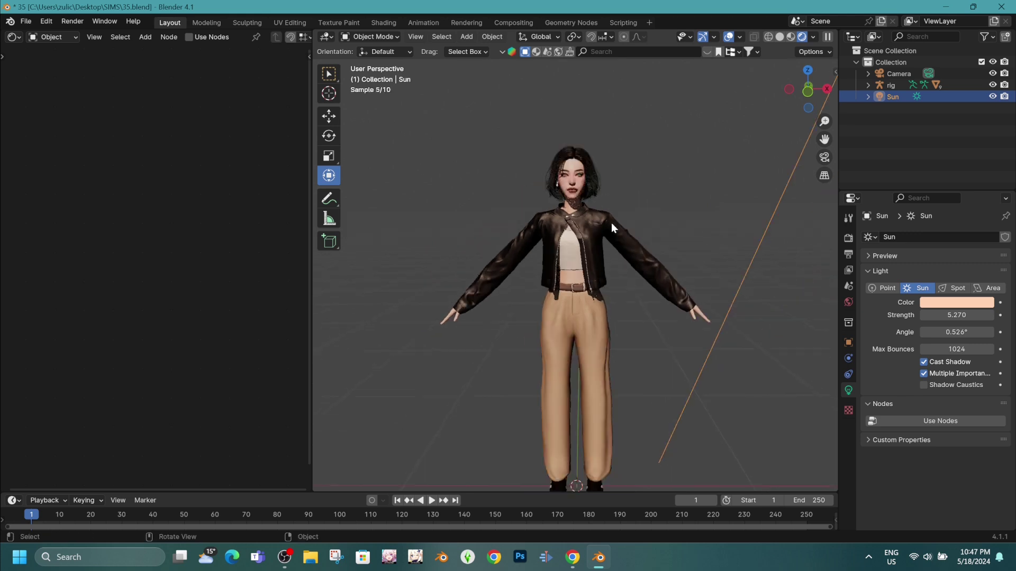
pyautogui.scroll(-3, 611, 223)
pyautogui.moveTo(616, 239); pyautogui.dragTo(709, 132, button='middle')
pyautogui.press('g')
pyautogui.press('z')
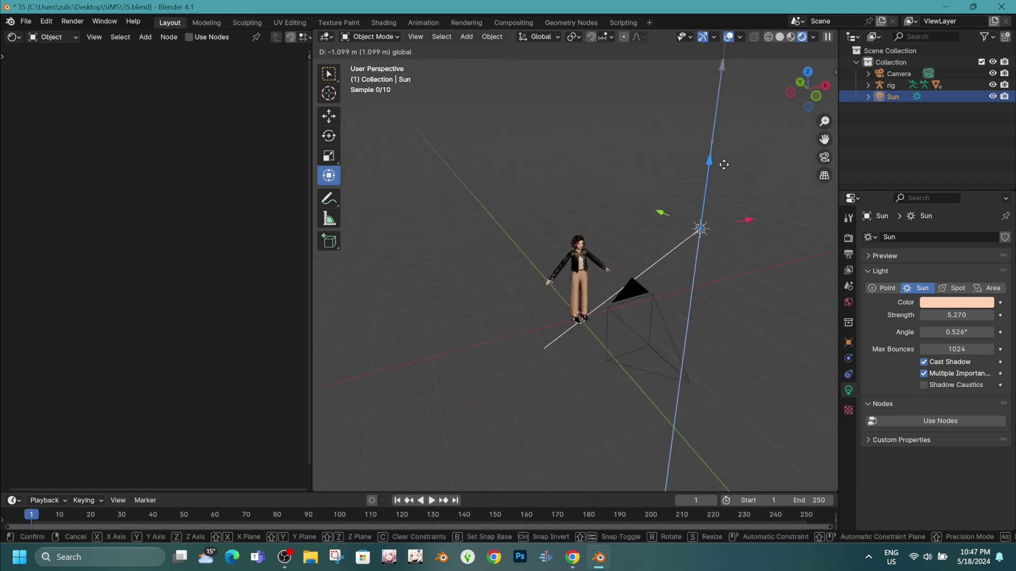
pyautogui.click(709, 227)
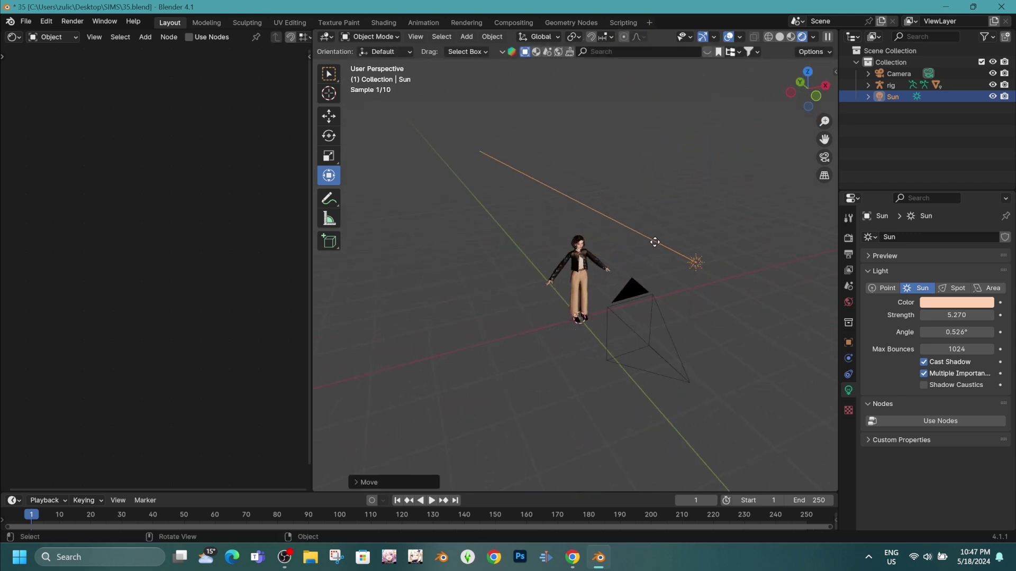
pyautogui.moveTo(703, 195); pyautogui.dragTo(705, 209)
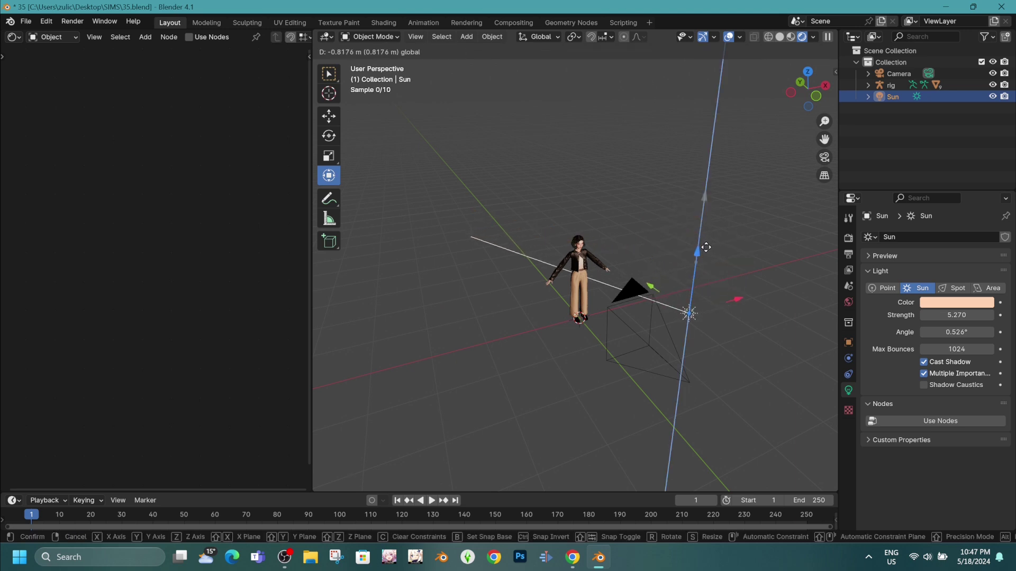
pyautogui.moveTo(706, 247); pyautogui.dragTo(706, 250)
pyautogui.moveTo(706, 249); pyautogui.dragTo(572, 212, button='middle')
pyautogui.scroll(3, 518, 197)
pyautogui.scroll(2, 548, 183)
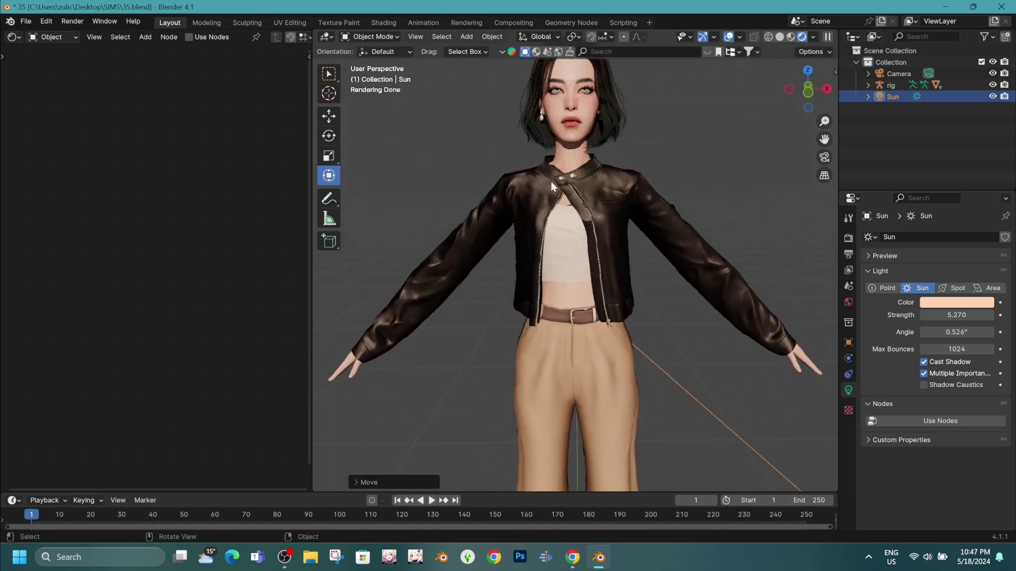
pyautogui.scroll(-2, 551, 182)
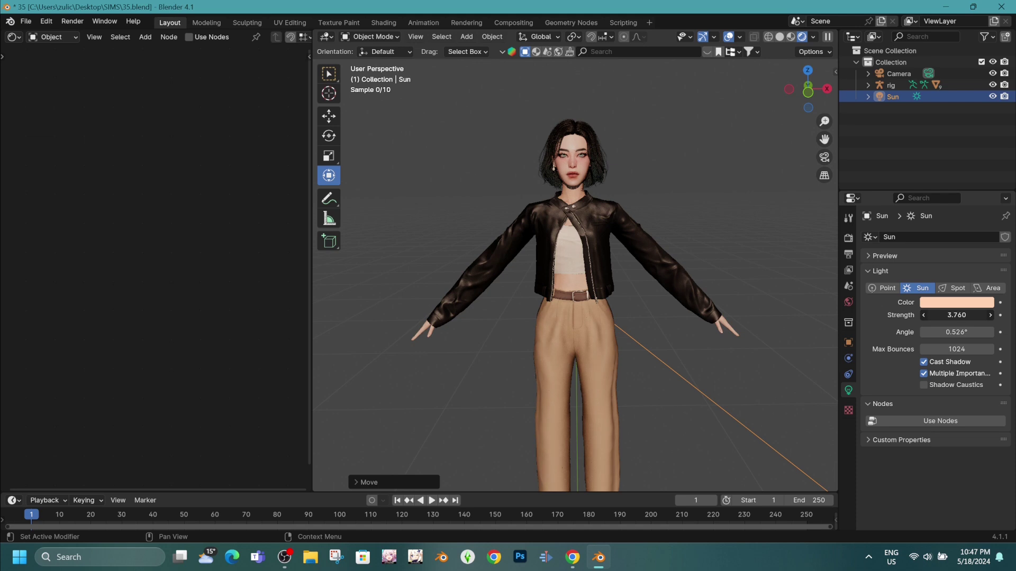
# - Render the sun-lit character at strength 3.26, zoom in on the face and full figure, then close it
pyautogui.click(69, 21)
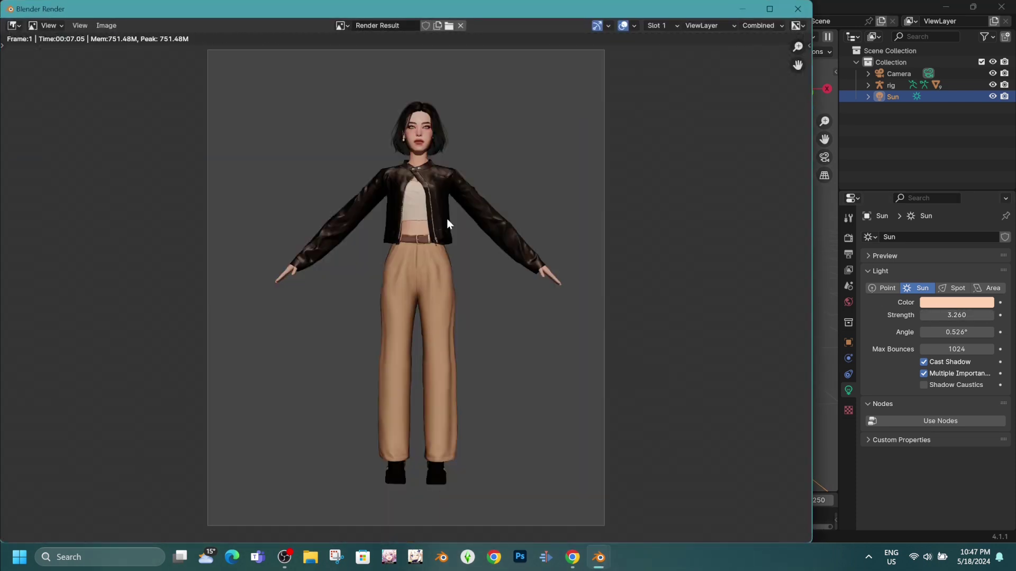
pyautogui.scroll(3, 446, 218)
pyautogui.moveTo(440, 150)
pyautogui.mouseDown(button='middle')
pyautogui.moveTo(455, 349)
pyautogui.moveTo(422, 491)
pyautogui.mouseUp(button='middle')
pyautogui.scroll(3, 457, 354)
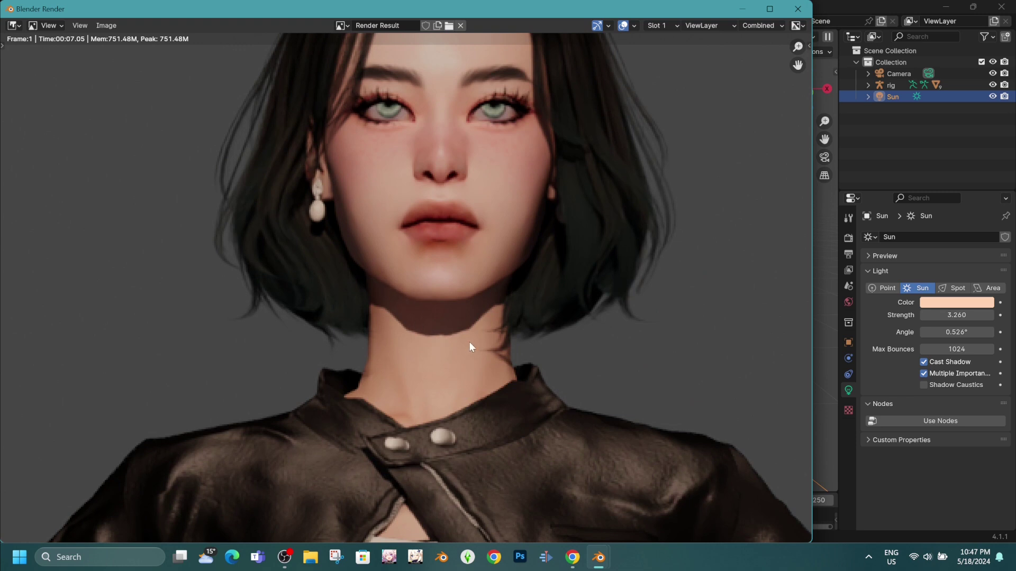
pyautogui.scroll(-3, 487, 319)
pyautogui.scroll(-7, 485, 302)
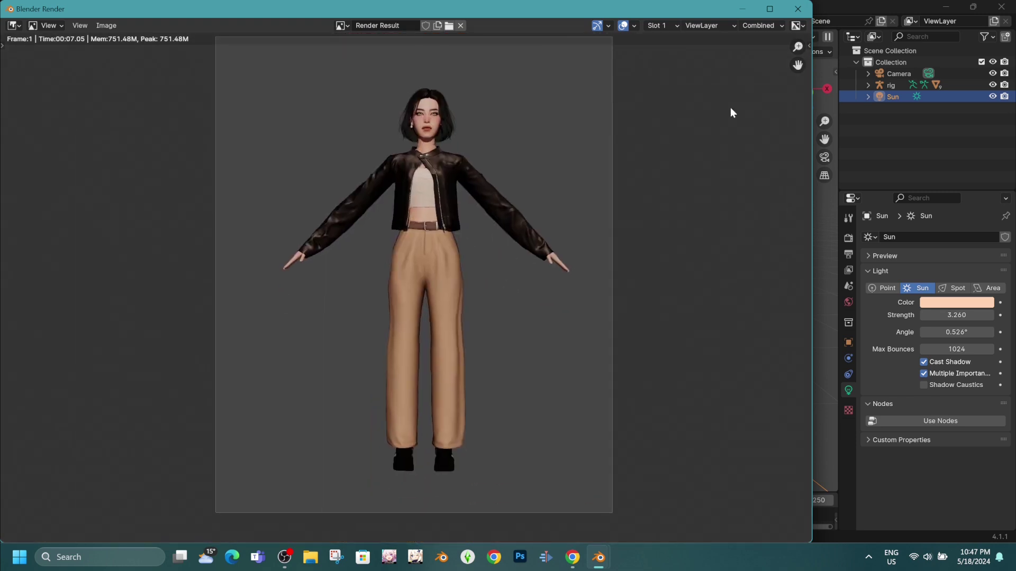
pyautogui.click(798, 9)
# - Delete the sun light and add an area light
pyautogui.press('Delete')
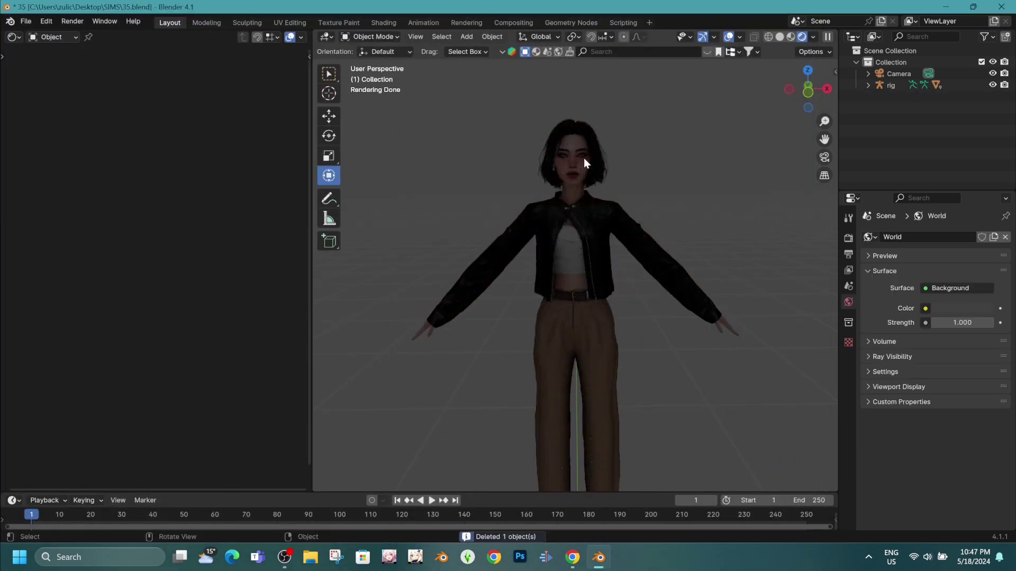
pyautogui.hotkey('shift', 'a')
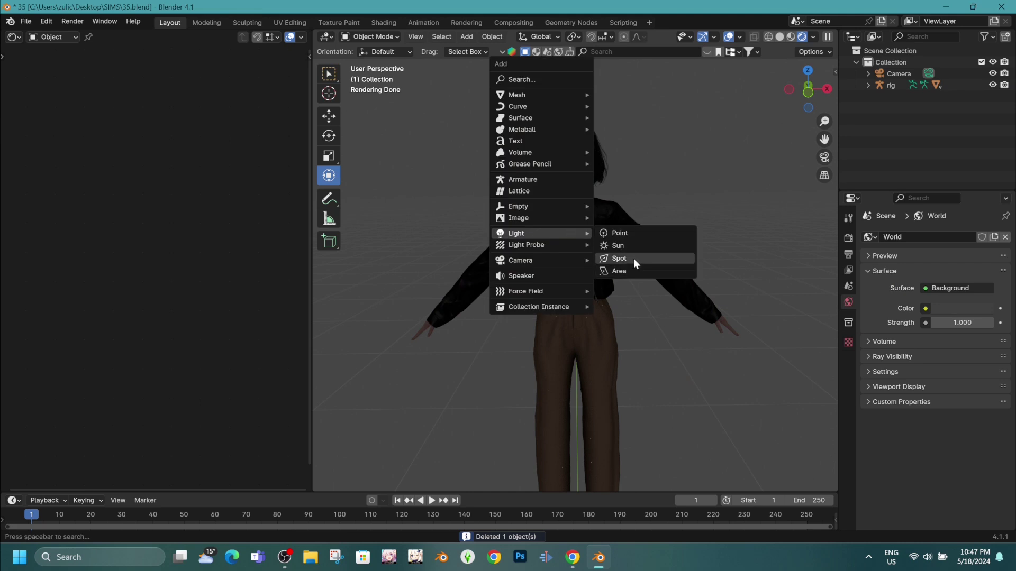
pyautogui.click(617, 270)
pyautogui.scroll(-5, 583, 274)
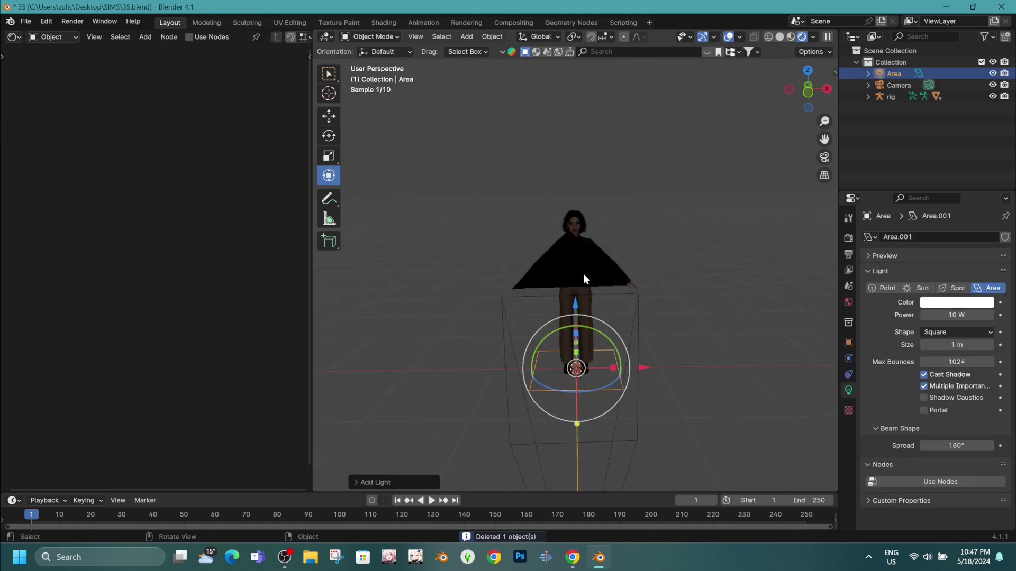
pyautogui.moveTo(584, 274); pyautogui.dragTo(433, 294, button='middle')
# - Place the area light in front of the character at chest height, rotated to face her
pyautogui.press('g')
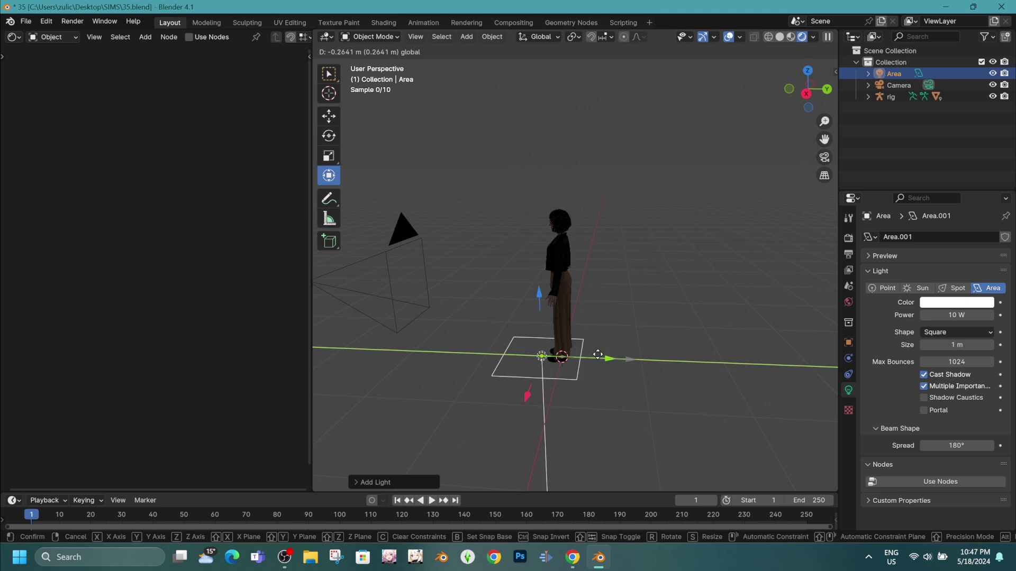
pyautogui.click(501, 336)
pyautogui.press('r')
pyautogui.press('r')
pyautogui.click(424, 294)
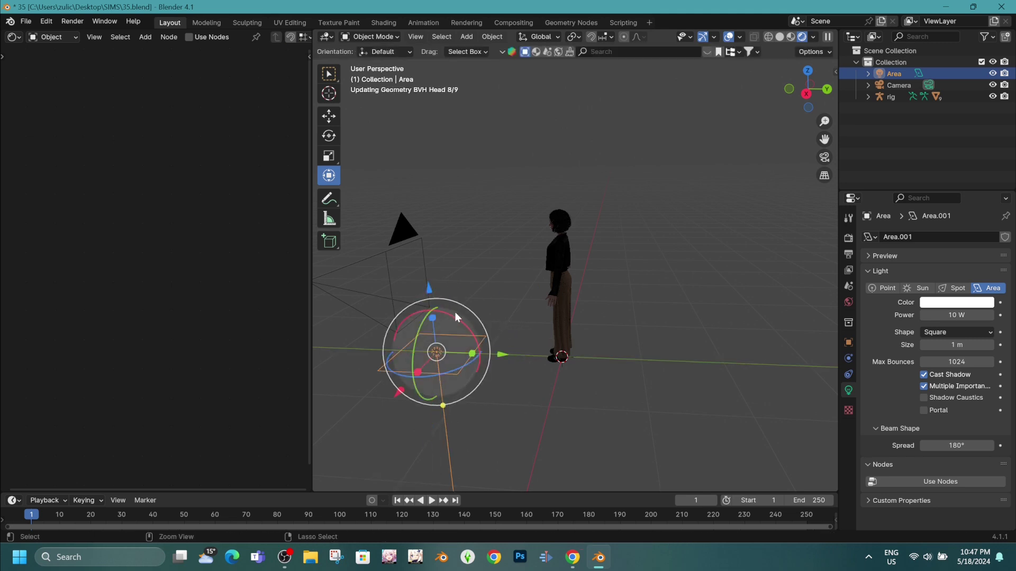
pyautogui.moveTo(455, 312); pyautogui.dragTo(428, 288)
pyautogui.press('g')
pyautogui.press('z')
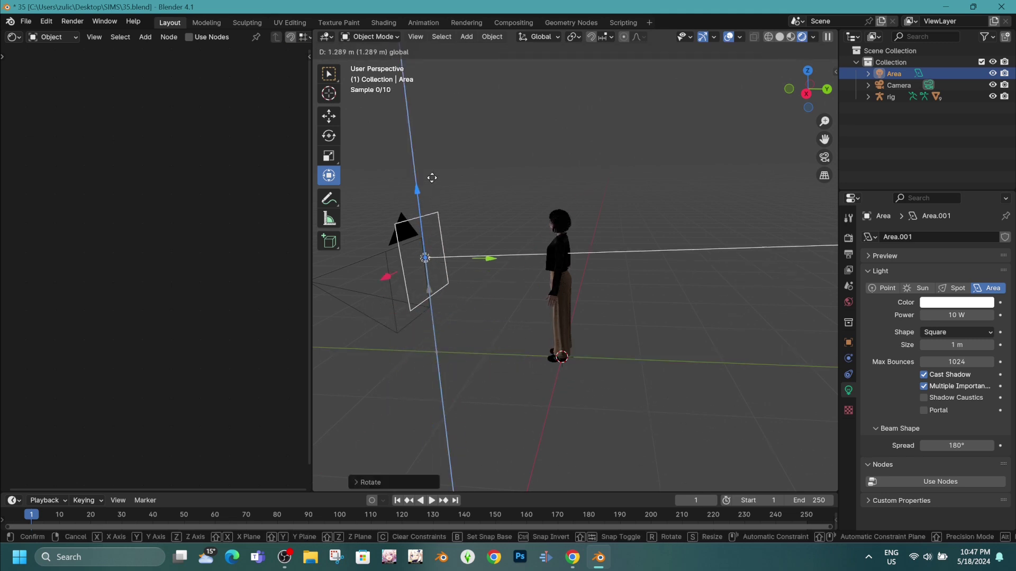
pyautogui.click(481, 193)
pyautogui.moveTo(481, 192); pyautogui.dragTo(595, 189, button='middle')
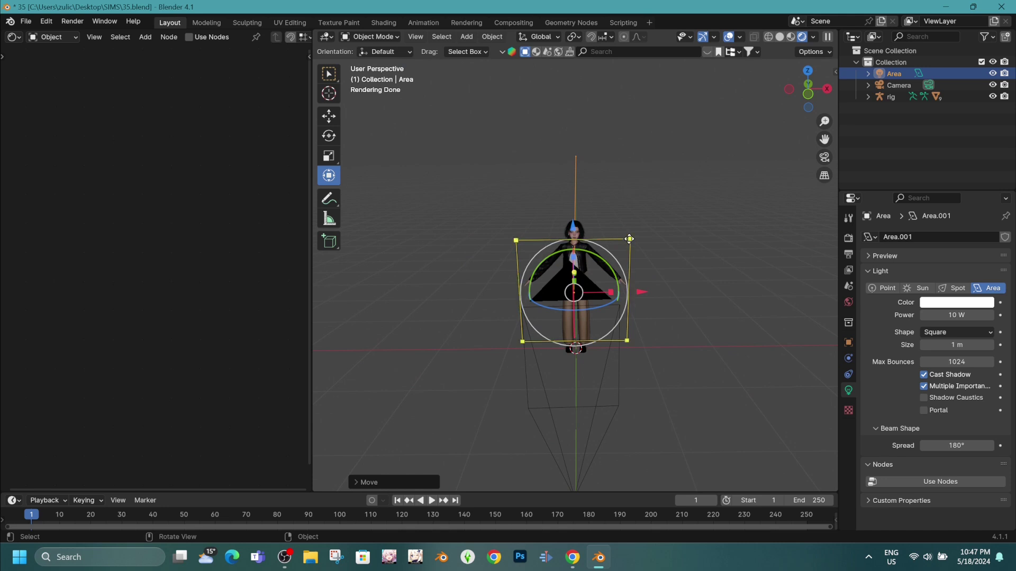
# - Enlarge the area light to 3.19 m, set power to 49.7 W and tint it pale pink
pyautogui.moveTo(629, 239); pyautogui.dragTo(785, 114)
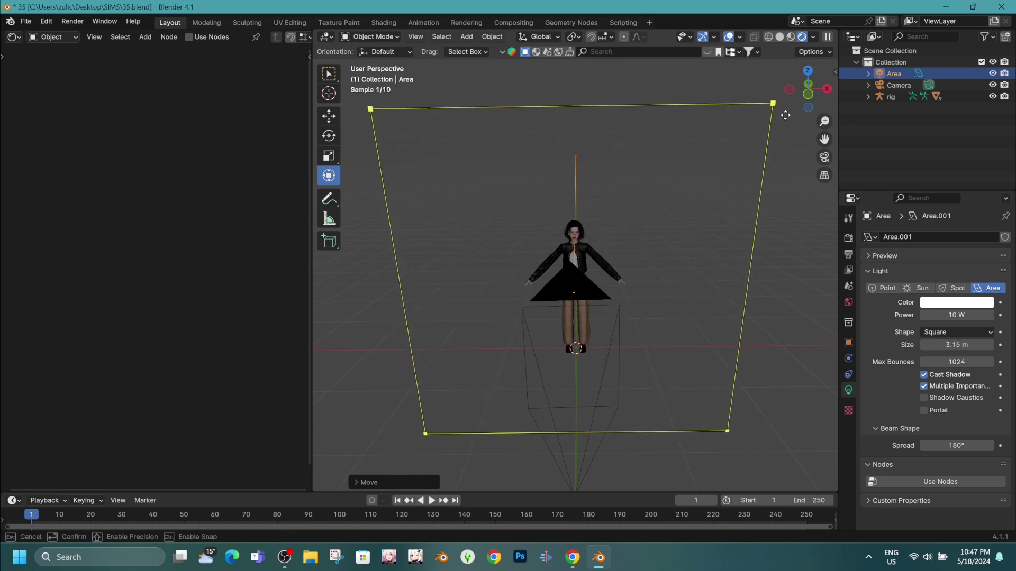
pyautogui.scroll(4, 693, 159)
pyautogui.scroll(3, 666, 149)
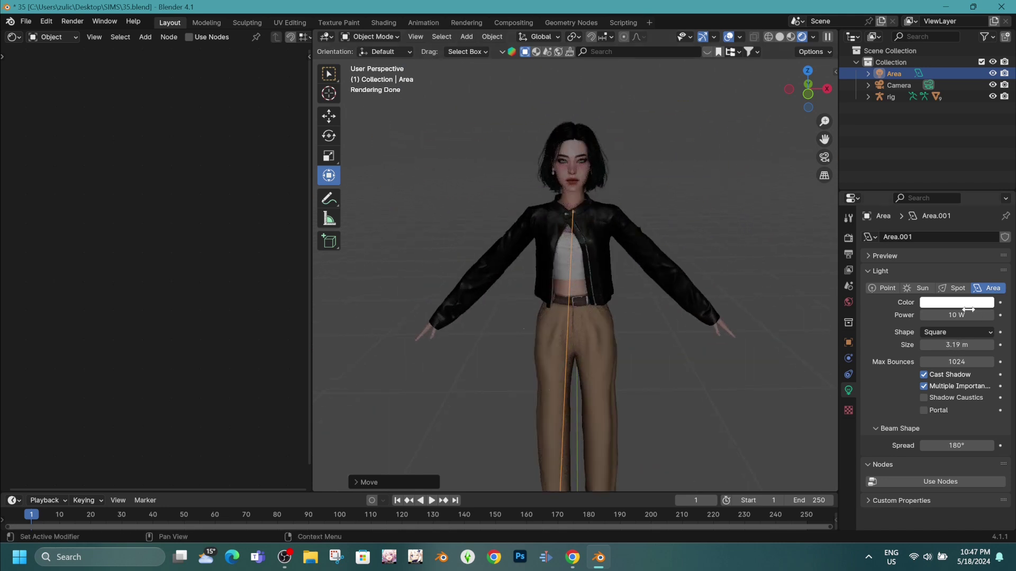
pyautogui.moveTo(957, 315); pyautogui.dragTo(984, 315)
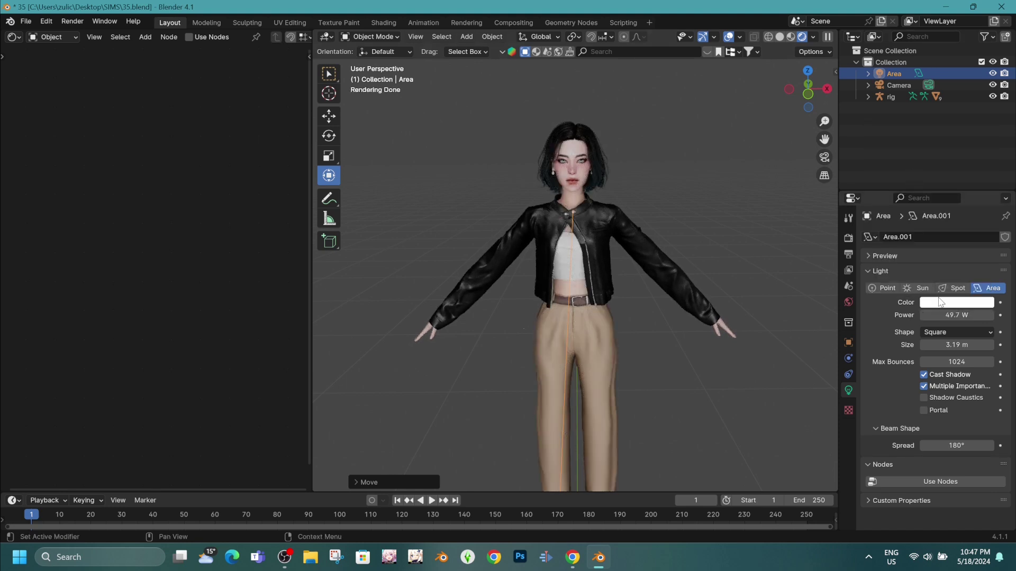
pyautogui.click(941, 301)
pyautogui.click(915, 187)
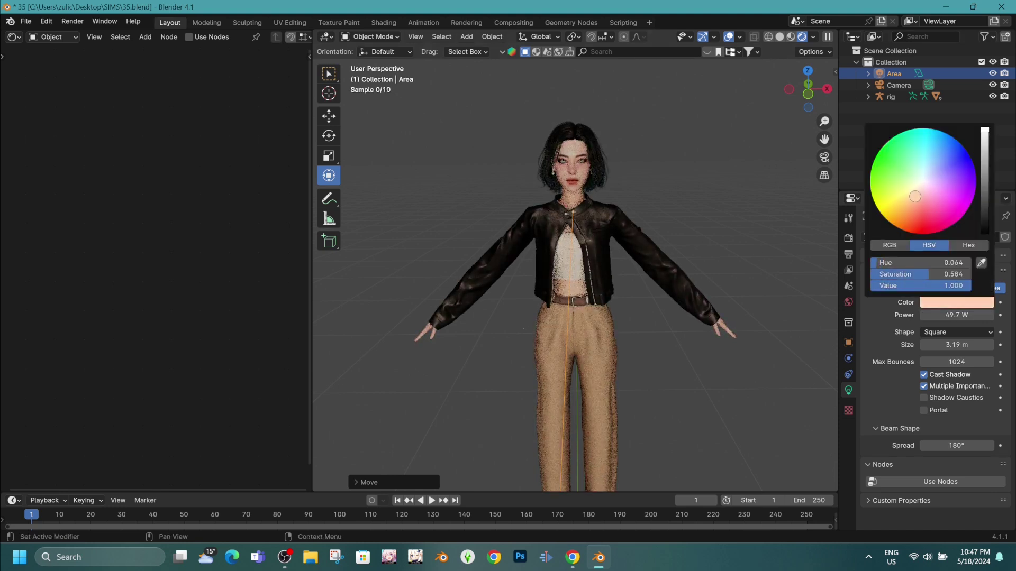
pyautogui.moveTo(915, 196)
pyautogui.mouseDown()
pyautogui.moveTo(948, 187)
pyautogui.moveTo(927, 184)
pyautogui.mouseUp()
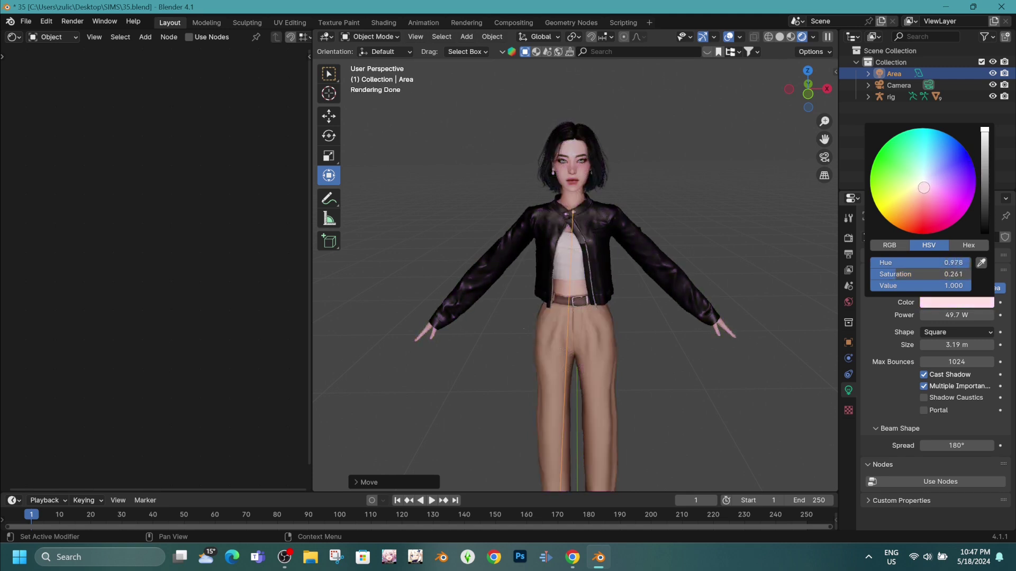
pyautogui.moveTo(657, 198); pyautogui.dragTo(664, 200, button='middle')
# - Render the area-lit character, close the render and switch to Material Preview shading
pyautogui.click(78, 33)
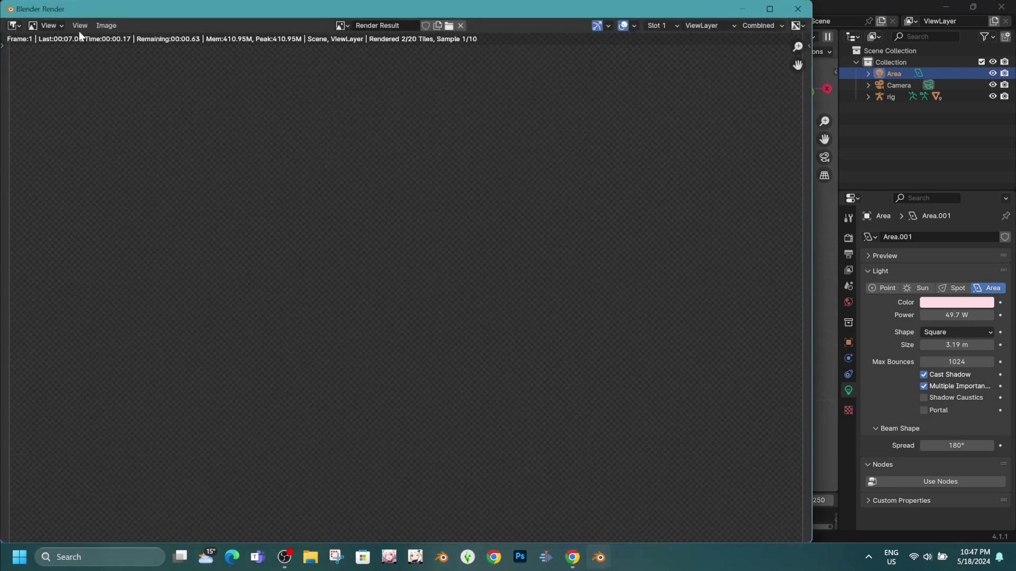
pyautogui.scroll(-2, 445, 253)
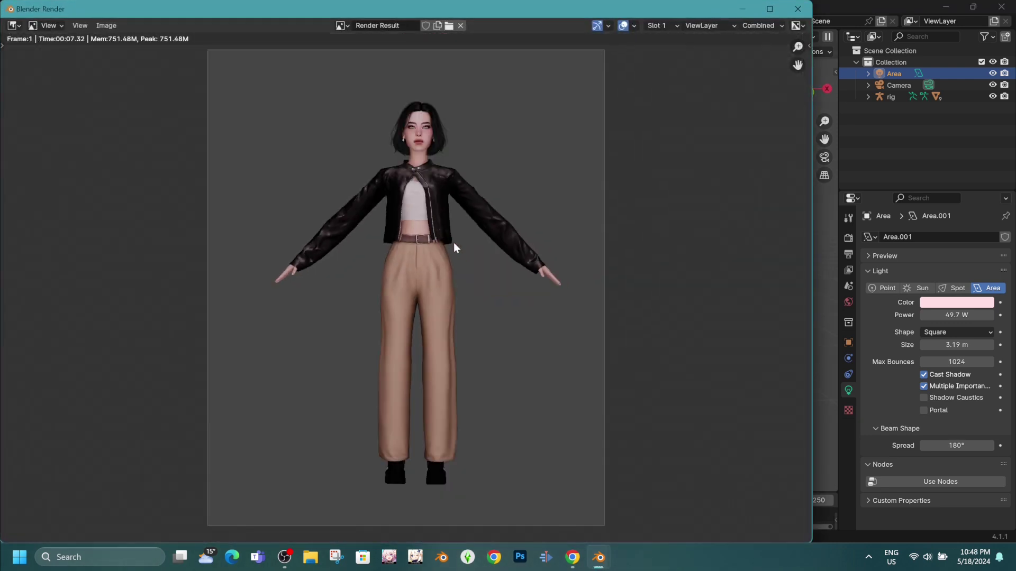
pyautogui.click(788, 6)
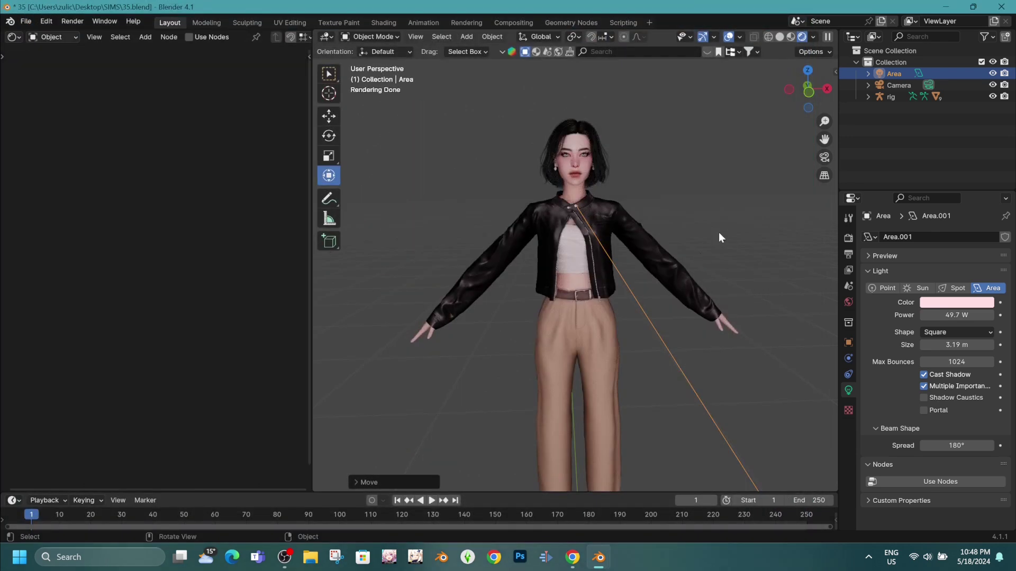
pyautogui.click(796, 36)
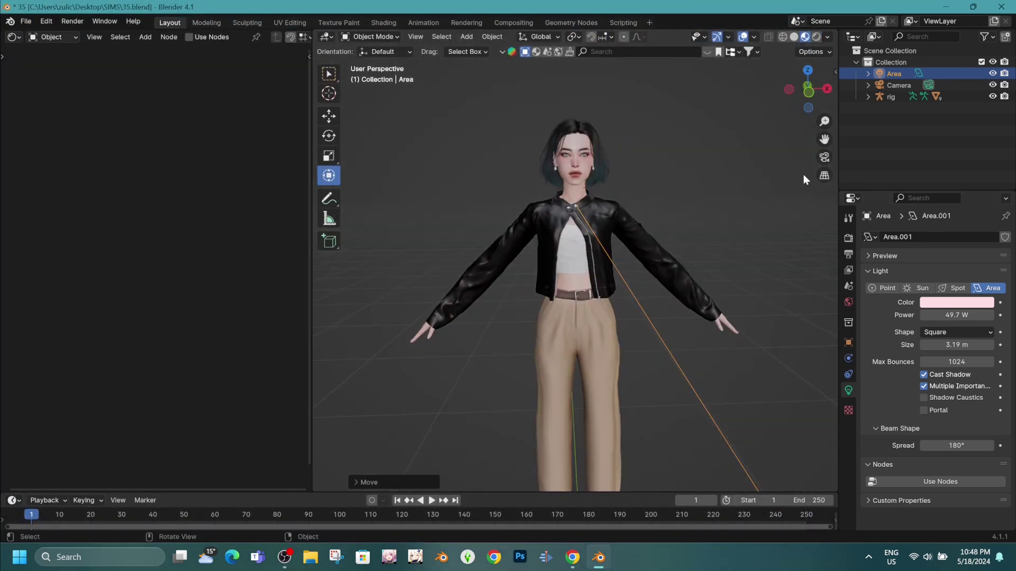
# - Open the Wildflour Cupcake Shop.blend scene and show its render settings
pyautogui.click(25, 21)
pyautogui.click(158, 58)
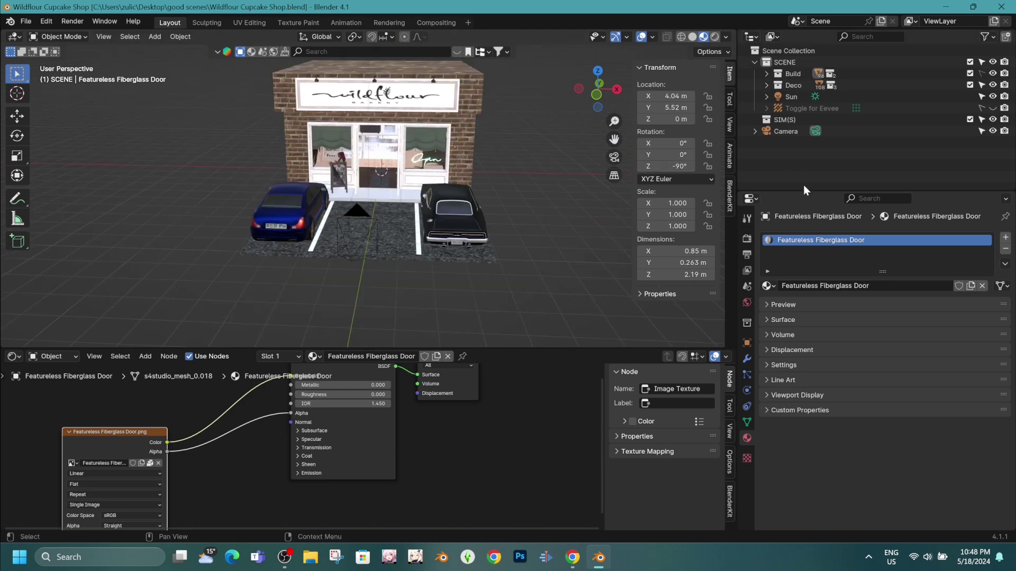
pyautogui.click(747, 241)
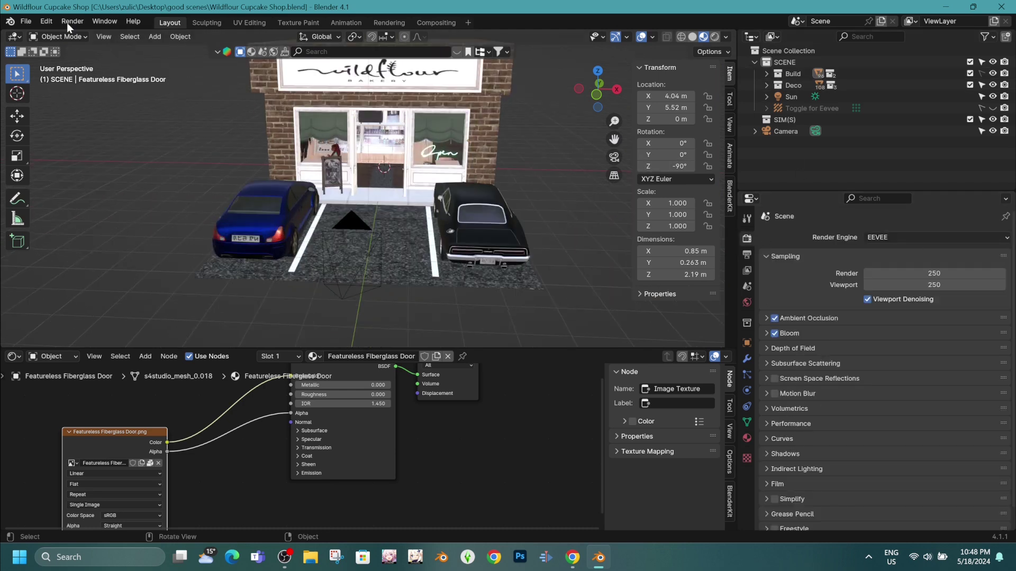
# - Start appending from Desktop/35.blend's Object folder, choosing the Area object
pyautogui.click(25, 22)
pyautogui.click(48, 154)
pyautogui.click(234, 191)
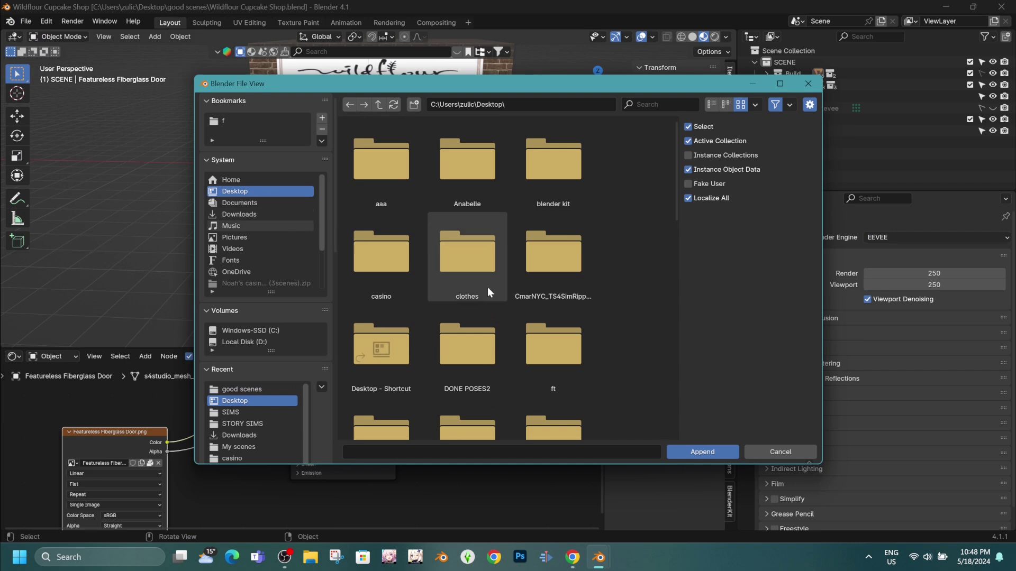
pyautogui.scroll(-3, 487, 286)
pyautogui.scroll(-3, 510, 297)
pyautogui.doubleClick(471, 233)
pyautogui.scroll(-5, 508, 296)
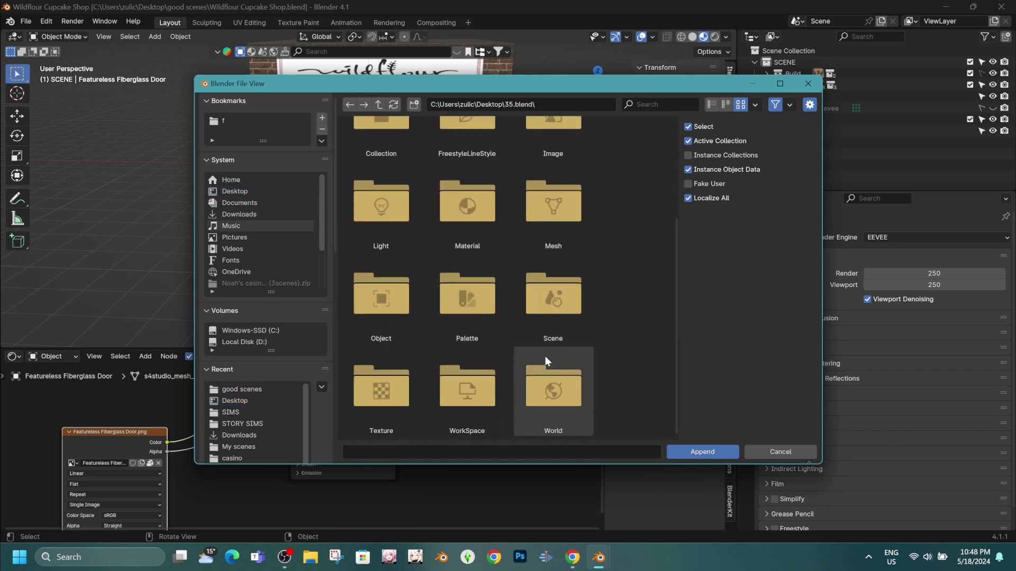
pyautogui.doubleClick(393, 307)
pyautogui.click(388, 165)
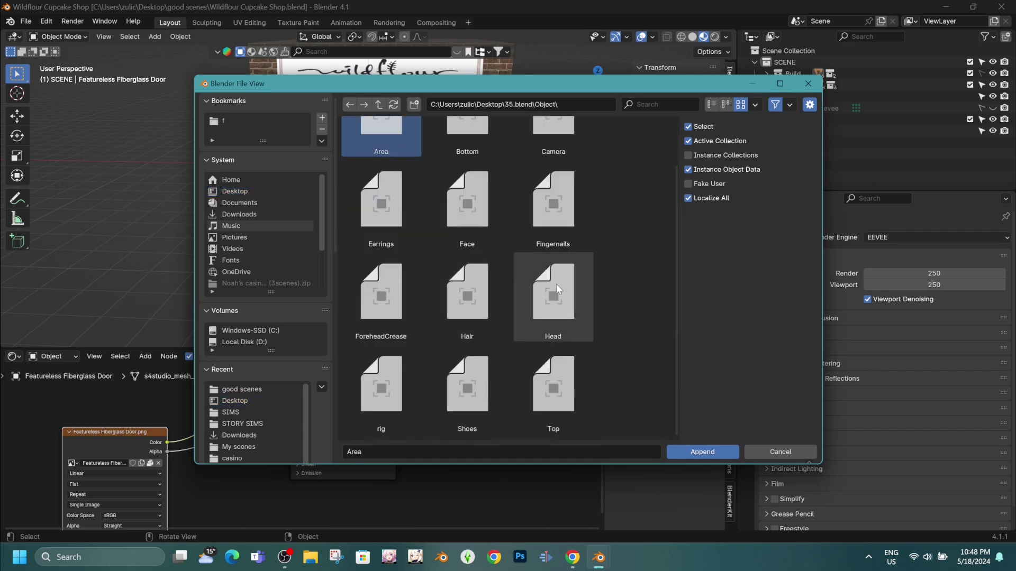
# - Append all objects from 35.blend and place the character in front of the shop door
pyautogui.press('a')
pyautogui.click(713, 450)
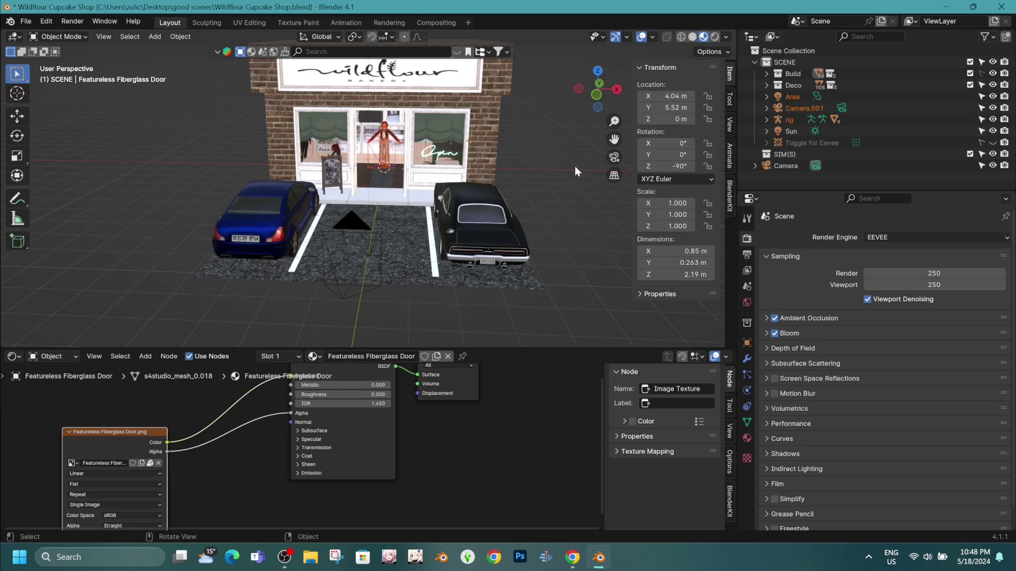
pyautogui.moveTo(339, 174)
pyautogui.mouseDown(button='middle')
pyautogui.moveTo(445, 156)
pyautogui.moveTo(351, 180)
pyautogui.mouseUp(button='middle')
pyautogui.press('g')
pyautogui.click(445, 155)
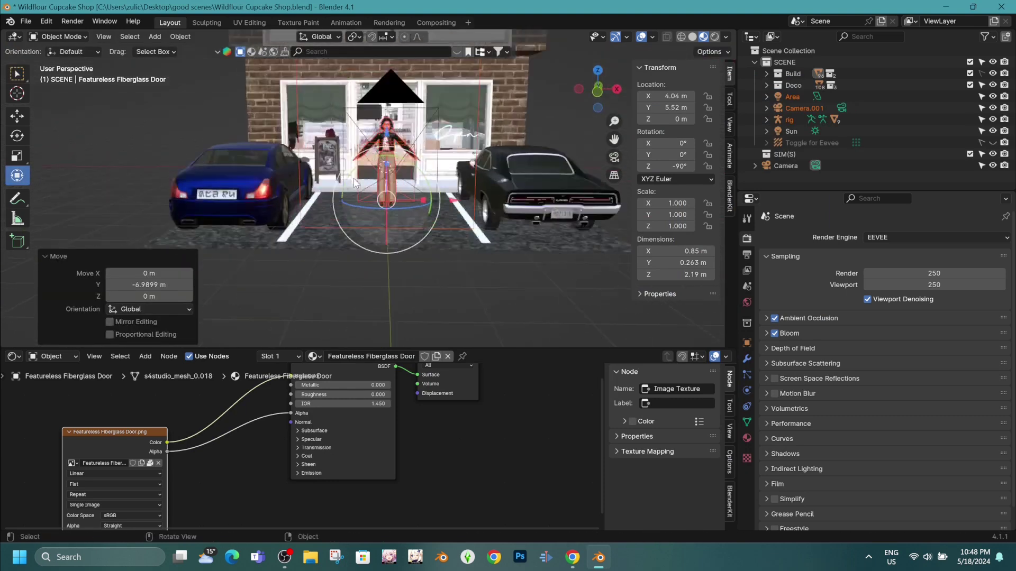
pyautogui.scroll(5, 351, 179)
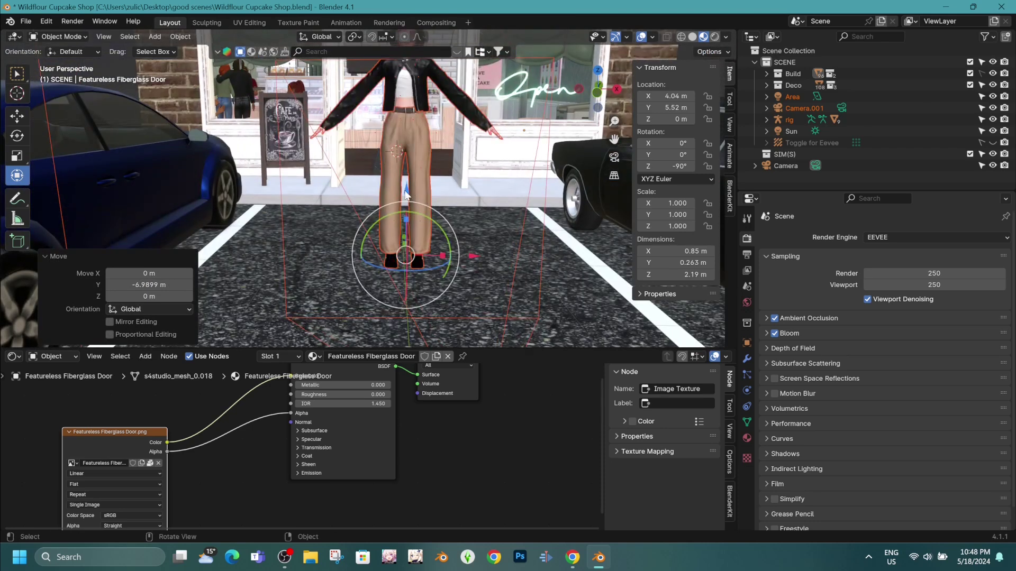
# - Lower the character onto the pavement along Z and view the scene in Rendered shading
pyautogui.press('g')
pyautogui.press('z')
pyautogui.click(406, 199)
pyautogui.moveTo(407, 199)
pyautogui.mouseDown(button='middle')
pyautogui.moveTo(440, 112)
pyautogui.moveTo(734, 28)
pyautogui.mouseUp(button='middle')
pyautogui.click(715, 36)
pyautogui.scroll(3, 532, 188)
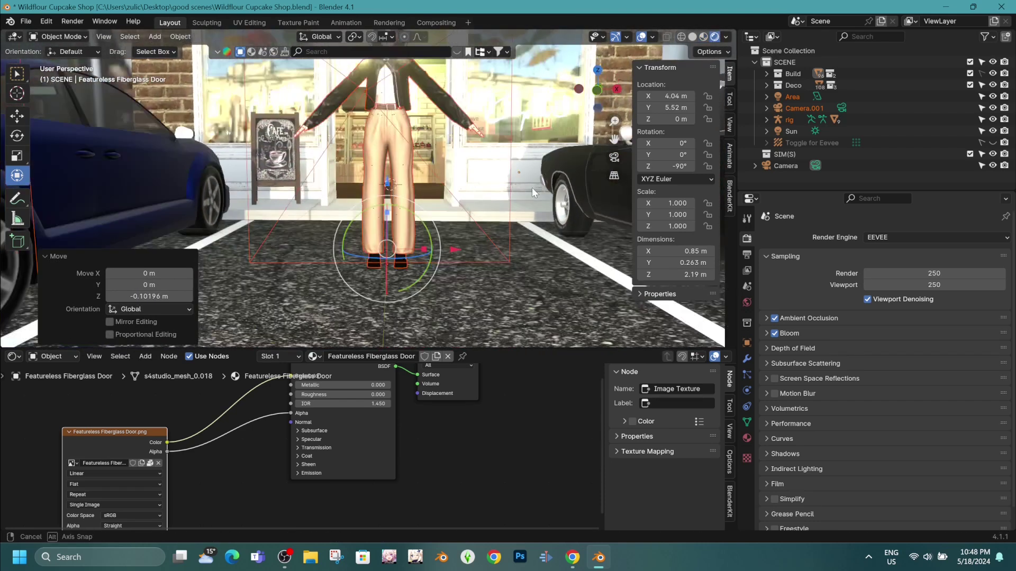
pyautogui.scroll(-2, 532, 191)
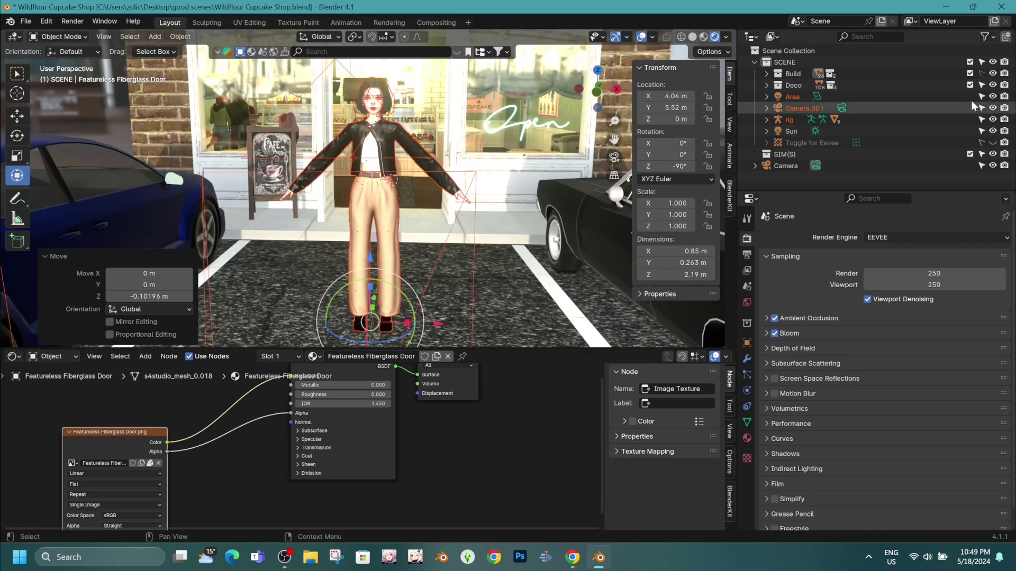
# - Toggle the Area light's visibility to compare lighting, then select the Sun light
pyautogui.click(992, 97)
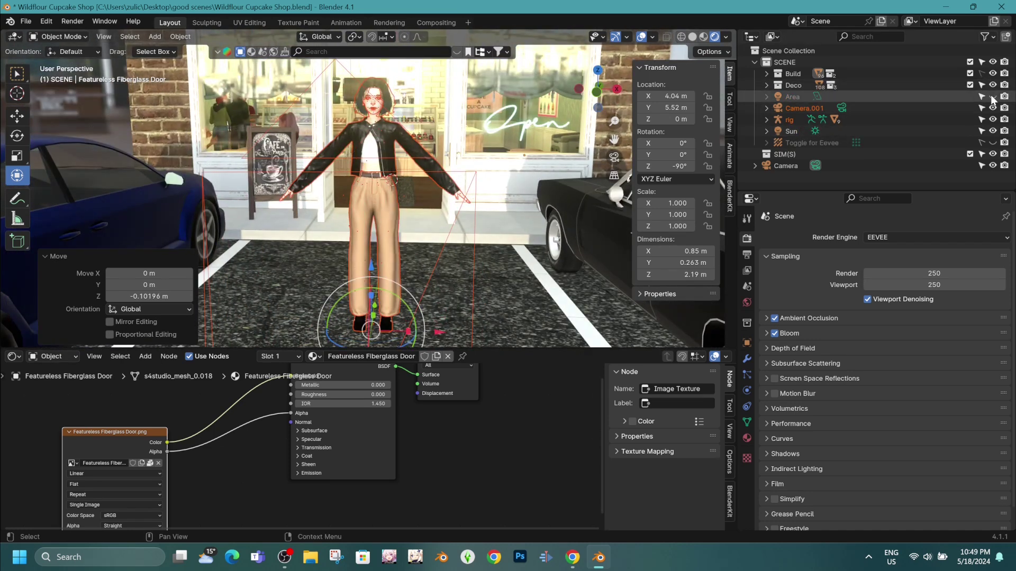
pyautogui.click(993, 97)
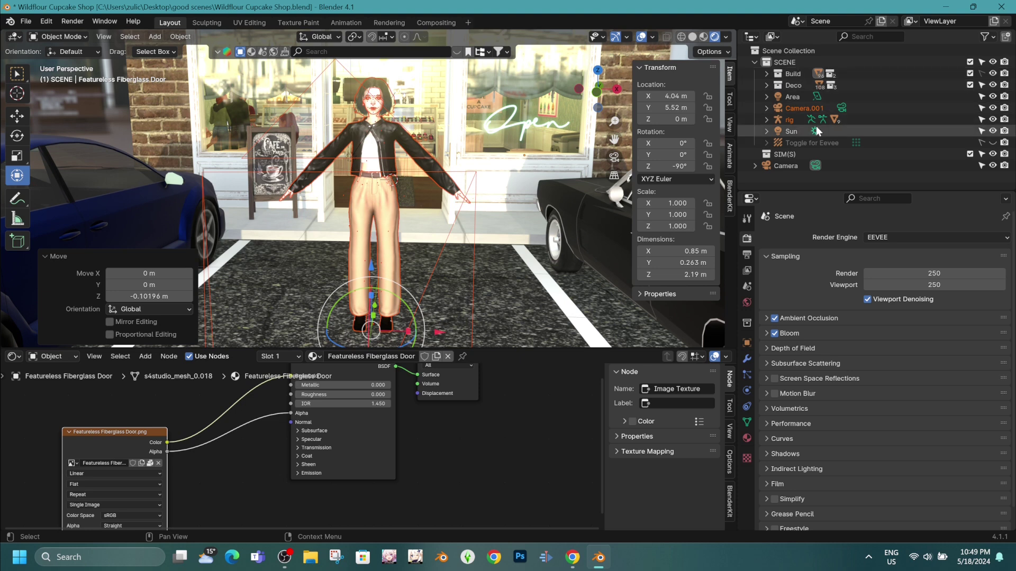
pyautogui.click(783, 131)
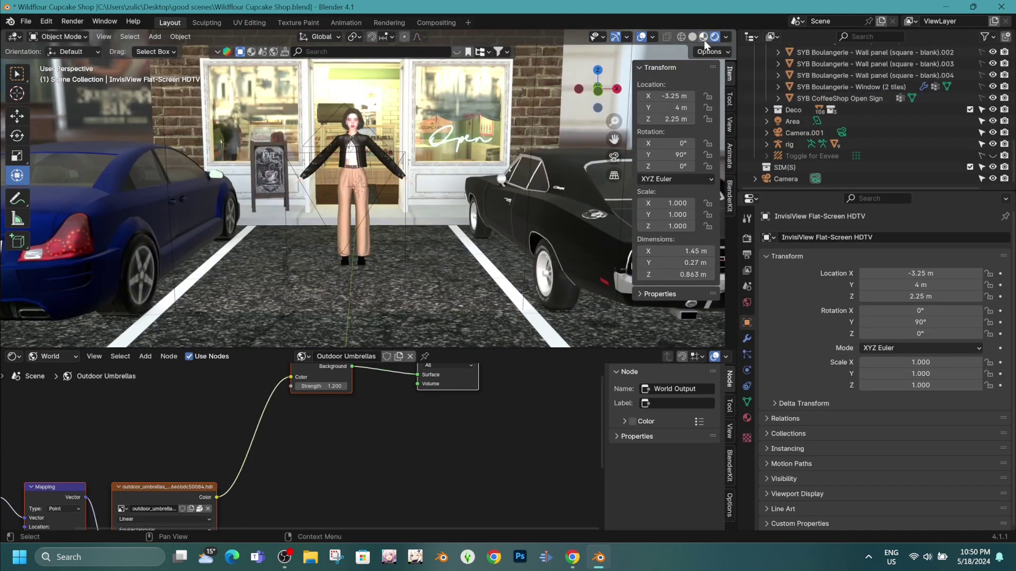
# - Switch rendering to Cycles on GPU Compute and enable Noise Threshold at 0.1
pyautogui.click(703, 37)
pyautogui.click(747, 239)
pyautogui.click(936, 237)
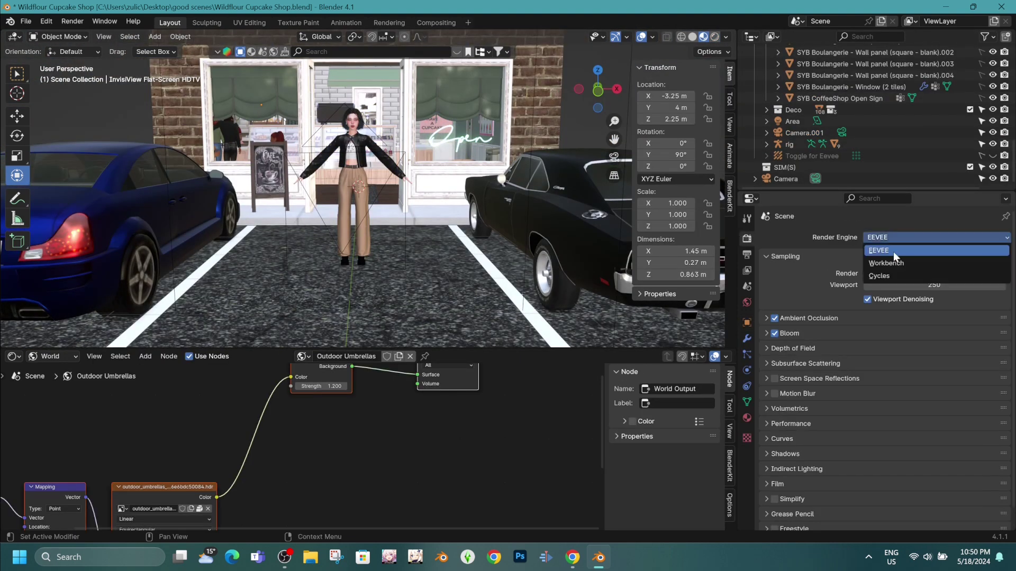
pyautogui.click(894, 252)
pyautogui.click(935, 266)
pyautogui.click(899, 279)
pyautogui.click(867, 381)
pyautogui.write('0.')
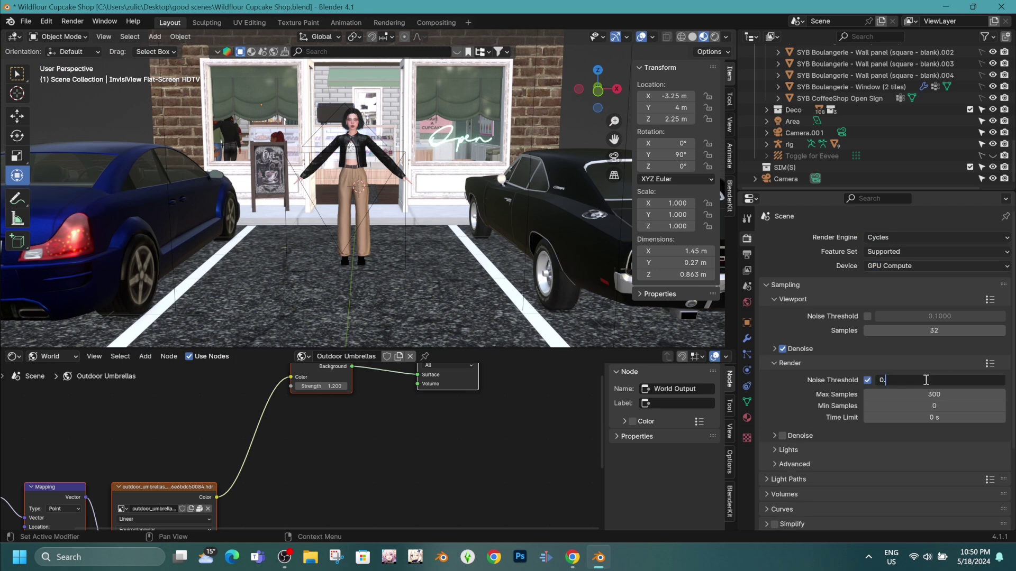
pyautogui.write('1')
pyautogui.press('Return')
# - Review the Light Paths, Simplify and Performance render settings
pyautogui.click(789, 479)
pyautogui.scroll(-8, 847, 423)
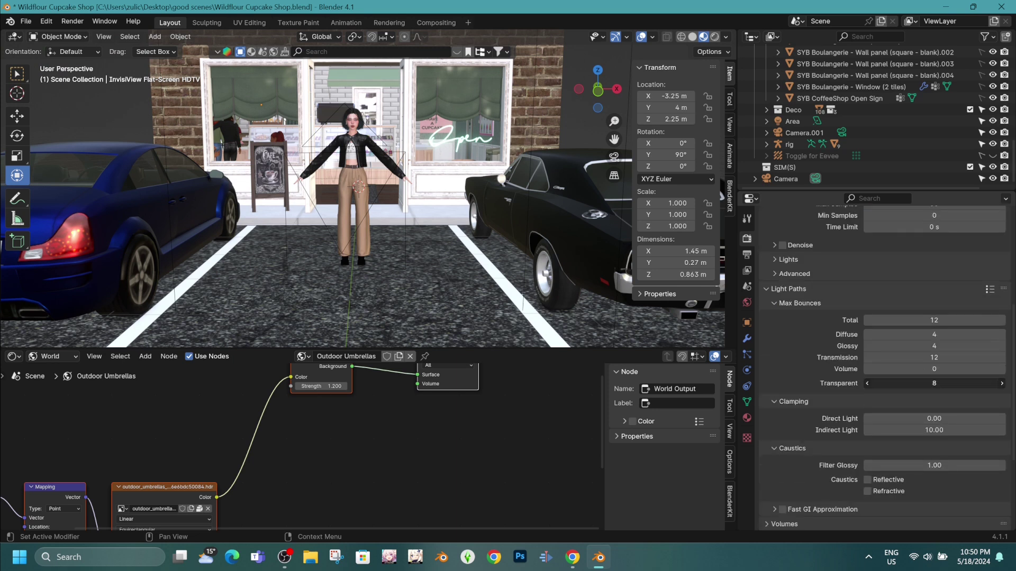
pyautogui.scroll(-2, 905, 394)
pyautogui.scroll(-5, 904, 394)
pyautogui.click(777, 419)
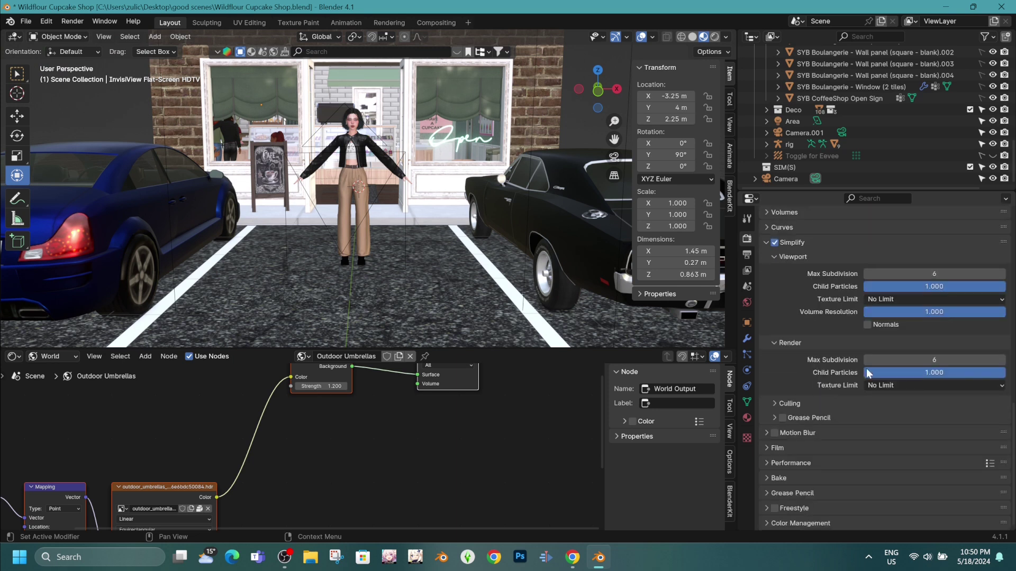
pyautogui.scroll(-4, 867, 422)
pyautogui.click(814, 465)
pyautogui.scroll(-5, 884, 398)
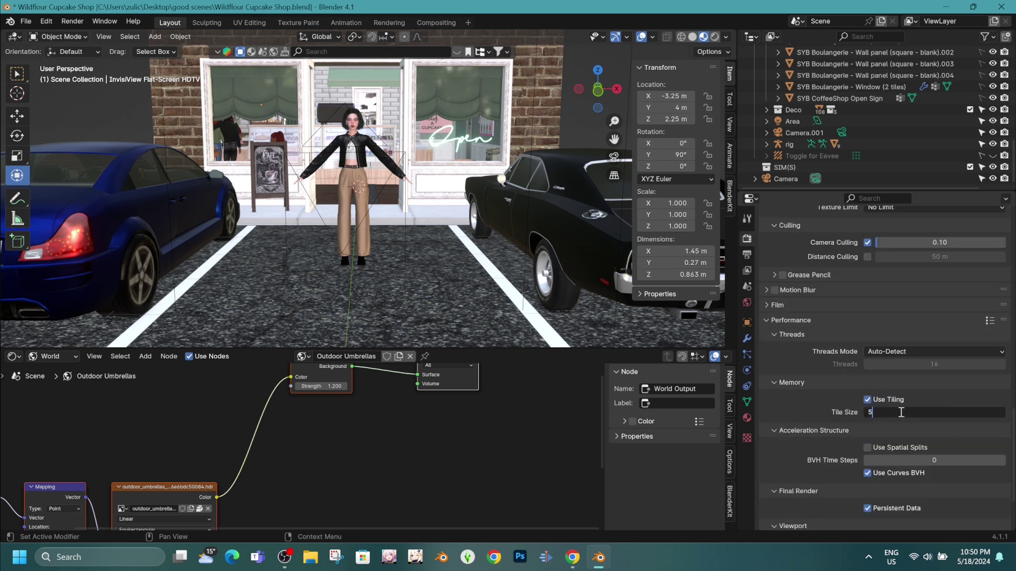
# - Set the output resolution to 4000 × 4800 px
pyautogui.click(745, 255)
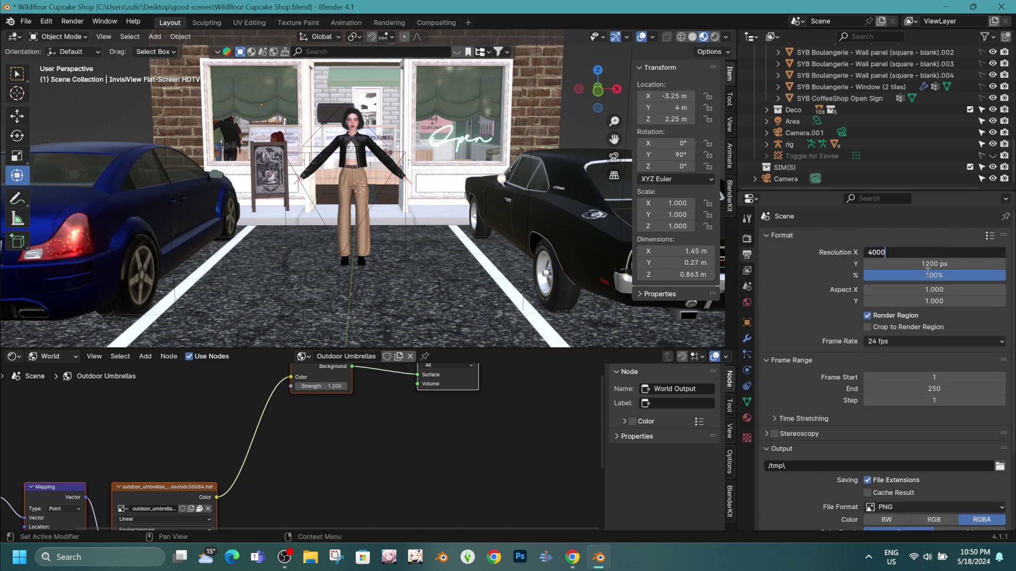
pyautogui.press('Tab')
pyautogui.write('4800')
pyautogui.press('Return')
pyautogui.click(73, 21)
# - View the scene through Camera.001 and render the current frame
pyautogui.press('KP_0')
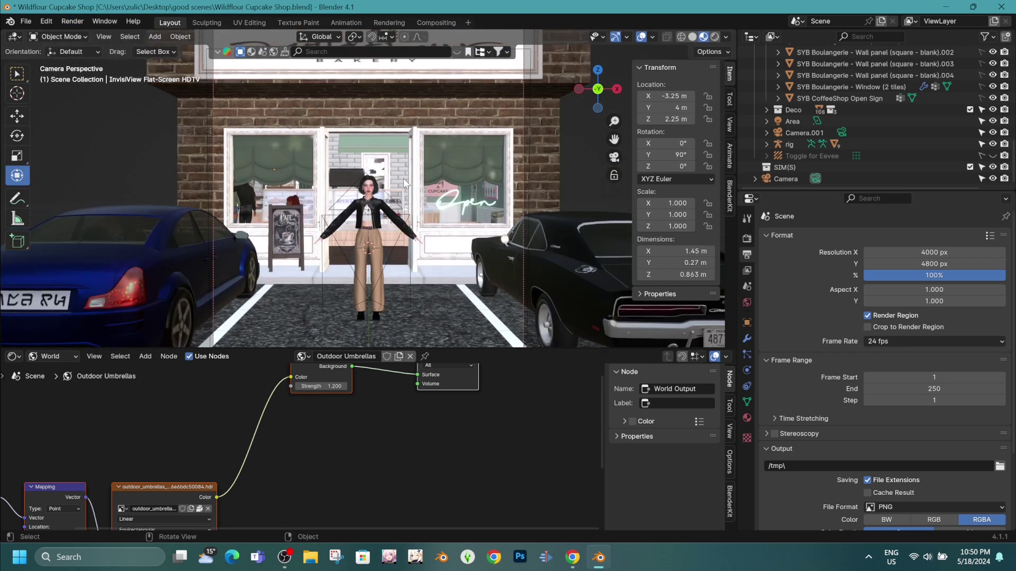
pyautogui.click(841, 132)
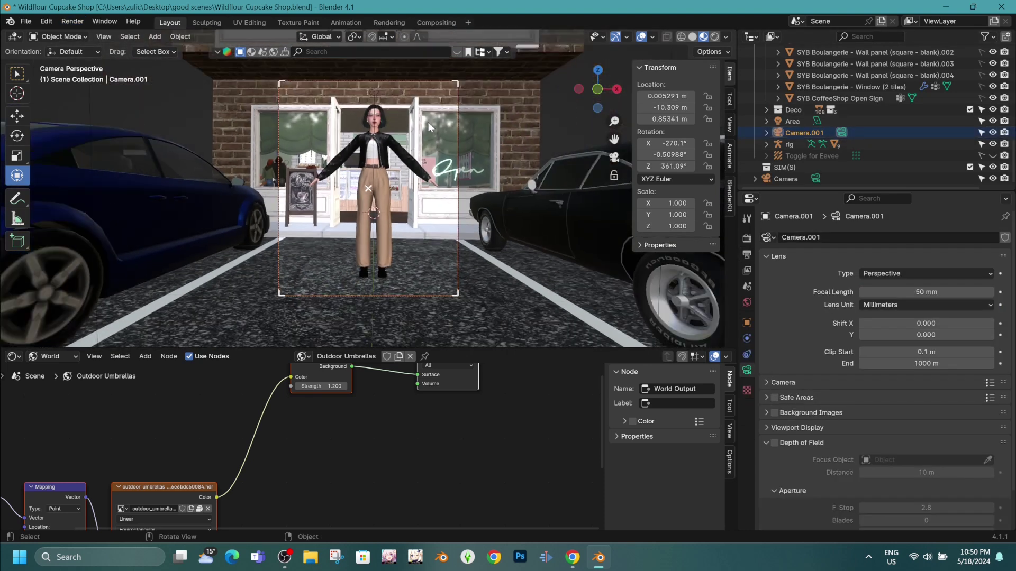
pyautogui.click(74, 21)
pyautogui.click(98, 34)
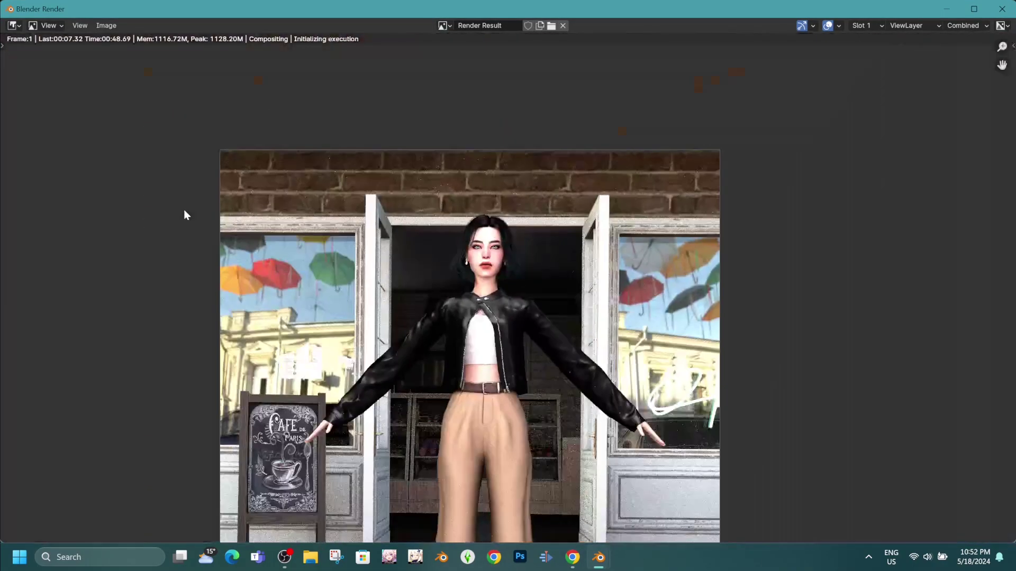
# - Inspect the finished cafe storefront render up close, then close the render result window
pyautogui.scroll(5, 183, 210)
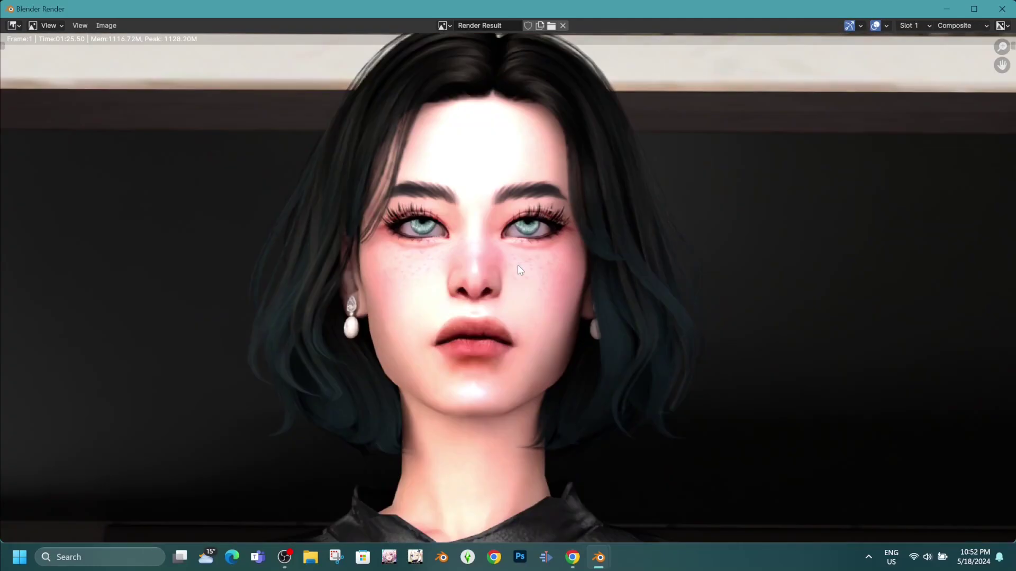
pyautogui.scroll(4, 557, 217)
pyautogui.scroll(-3, 531, 287)
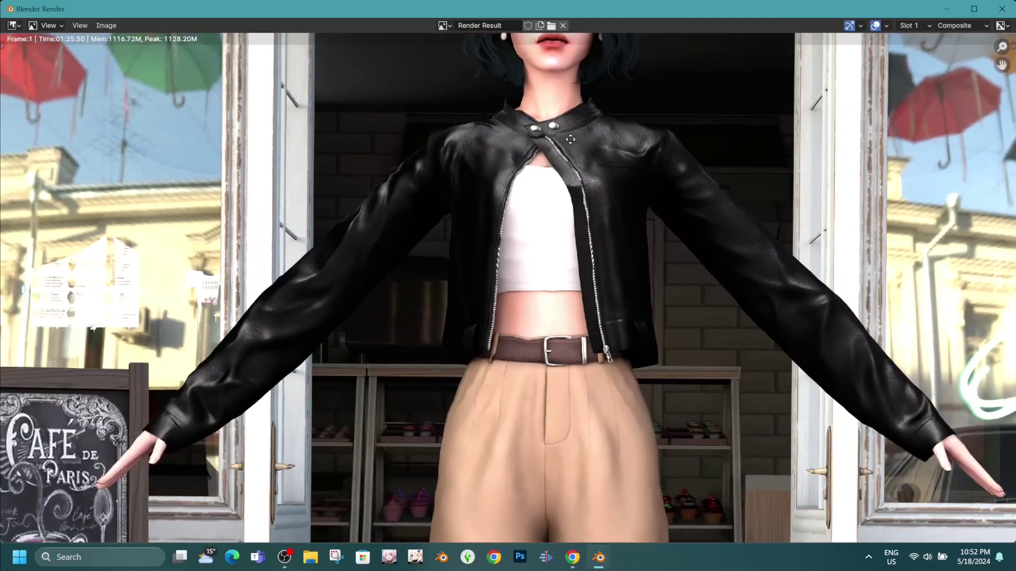
pyautogui.scroll(-3, 530, 287)
pyautogui.moveTo(592, 309)
pyautogui.mouseDown(button='middle')
pyautogui.moveTo(612, 53)
pyautogui.moveTo(650, 231)
pyautogui.moveTo(588, 368)
pyautogui.mouseUp(button='middle')
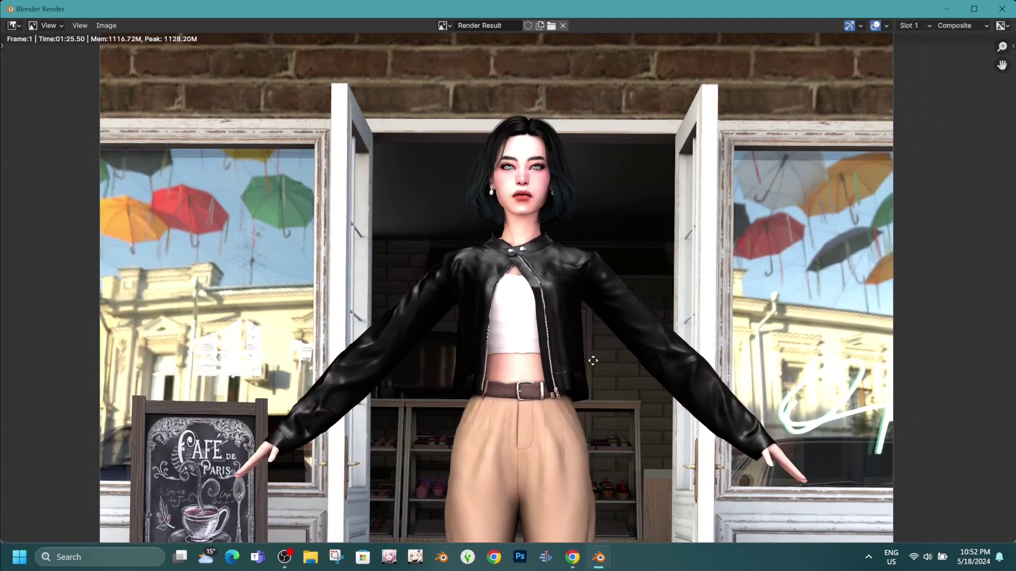
pyautogui.scroll(1, 588, 369)
pyautogui.scroll(1, 589, 369)
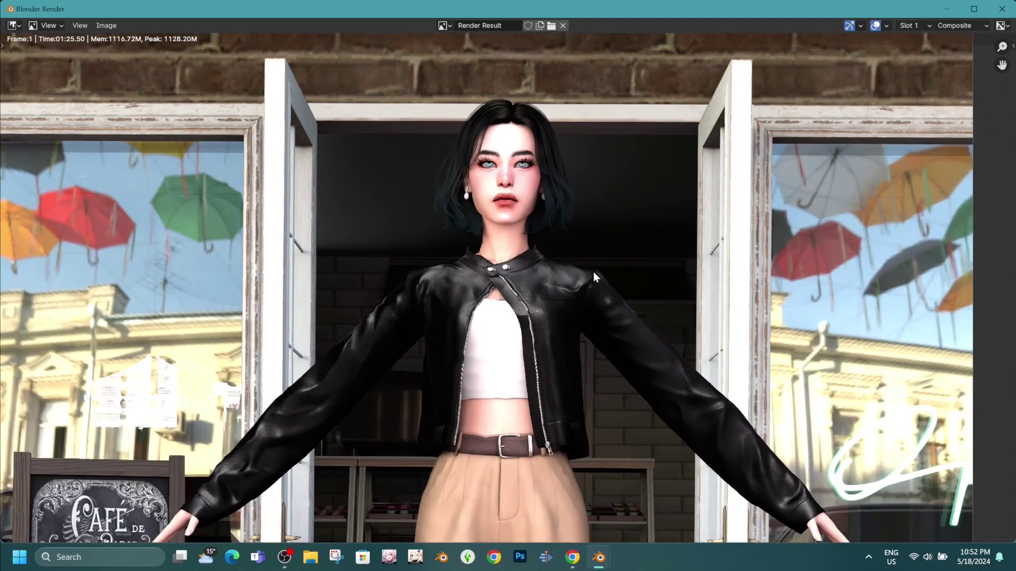
pyautogui.click(1004, 16)
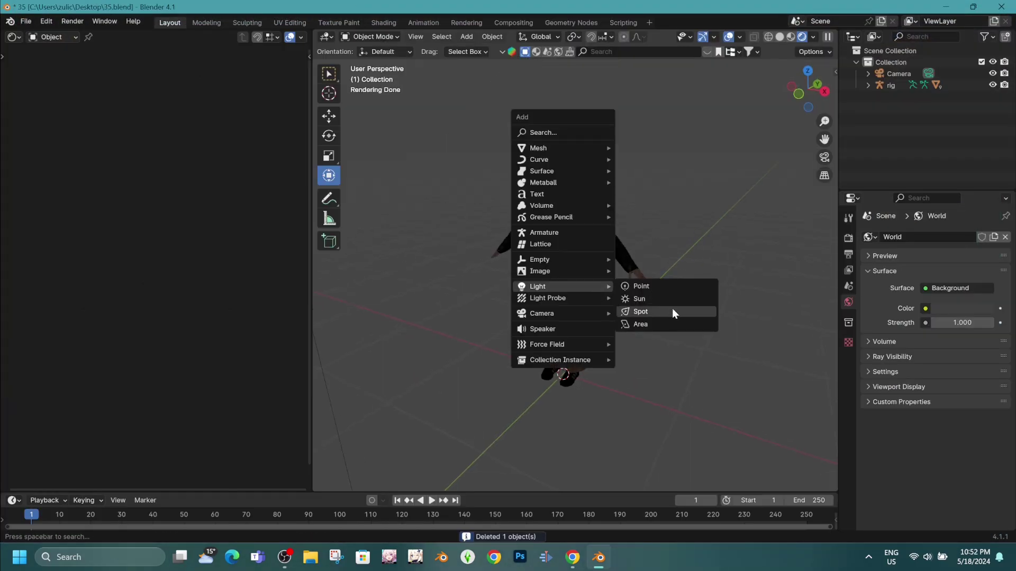
# - Select the new spot light and lift it above the character
pyautogui.click(672, 309)
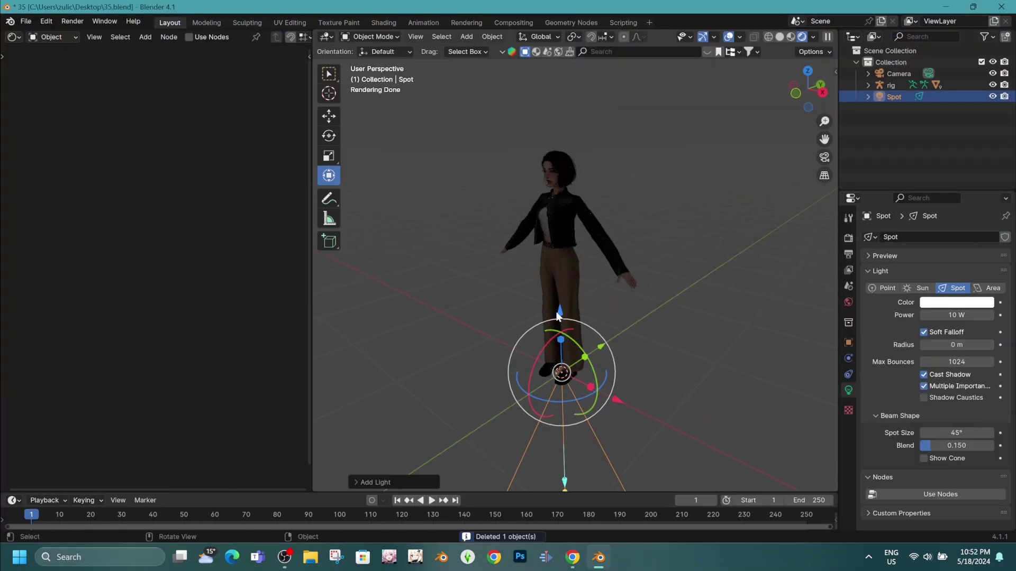
pyautogui.moveTo(557, 316); pyautogui.dragTo(559, 80)
pyautogui.moveTo(559, 79)
pyautogui.mouseDown(button='middle')
pyautogui.moveTo(675, 166)
pyautogui.moveTo(653, 224)
pyautogui.mouseUp(button='middle')
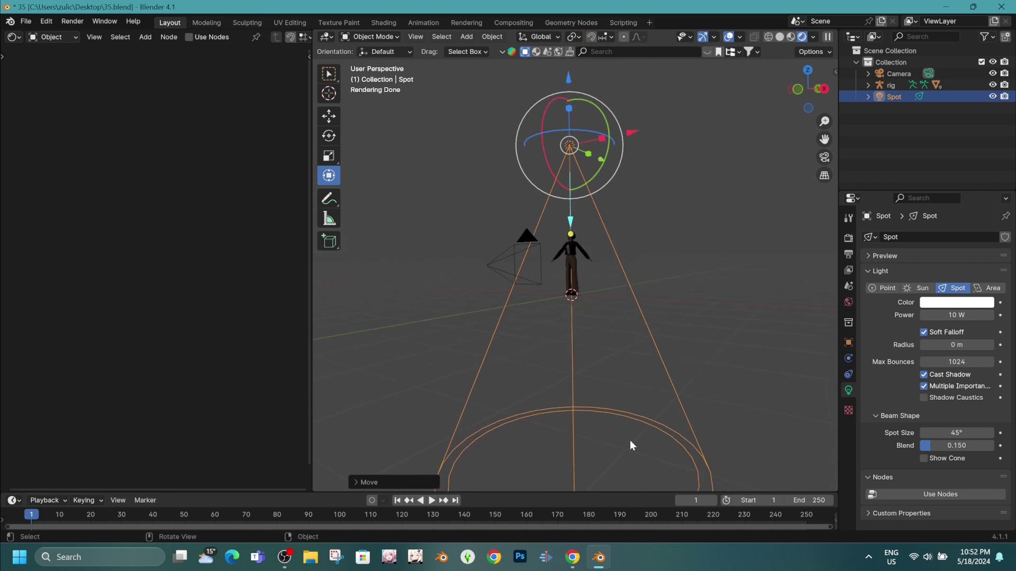
pyautogui.moveTo(571, 231)
pyautogui.mouseDown(button='middle')
pyautogui.moveTo(569, 347)
pyautogui.moveTo(623, 478)
pyautogui.moveTo(701, 328)
pyautogui.moveTo(598, 153)
pyautogui.moveTo(461, 167)
pyautogui.mouseUp(button='middle')
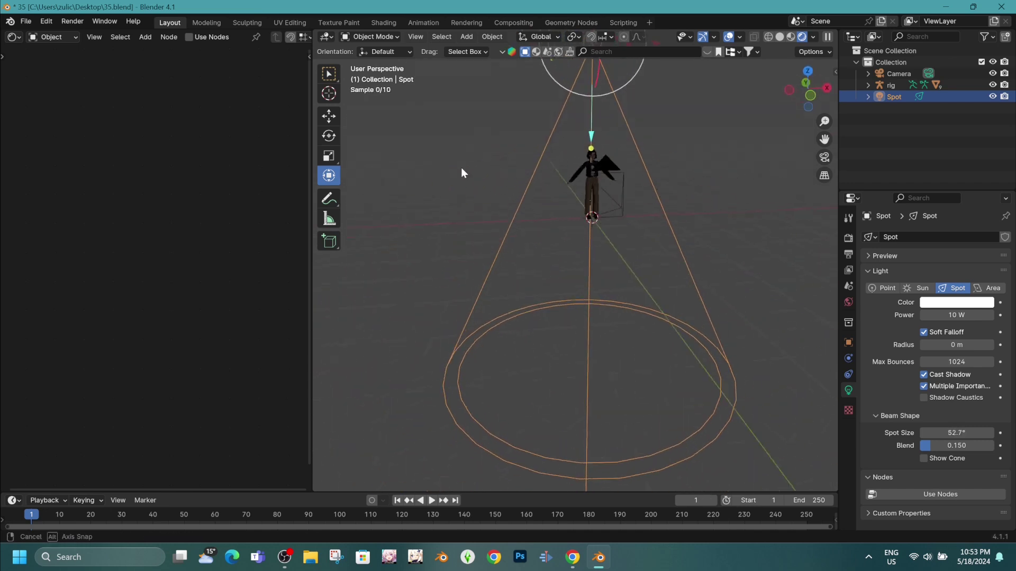
# - Raise the spot light straight up and begin increasing its power
pyautogui.moveTo(957, 315); pyautogui.dragTo(984, 315)
pyautogui.press('g')
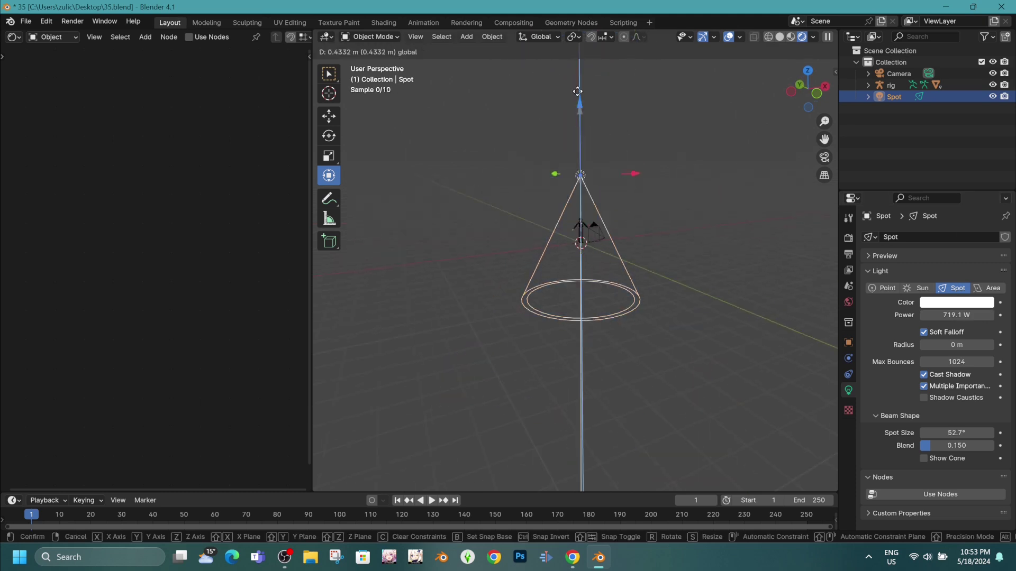
pyautogui.click(665, 390)
pyautogui.moveTo(665, 389)
pyautogui.mouseDown(button='middle')
pyautogui.moveTo(588, 323)
pyautogui.moveTo(646, 195)
pyautogui.mouseUp(button='middle')
pyautogui.moveTo(647, 195)
pyautogui.mouseDown()
pyautogui.moveTo(573, 103)
pyautogui.moveTo(573, 85)
pyautogui.mouseUp()
pyautogui.scroll(5, 603, 180)
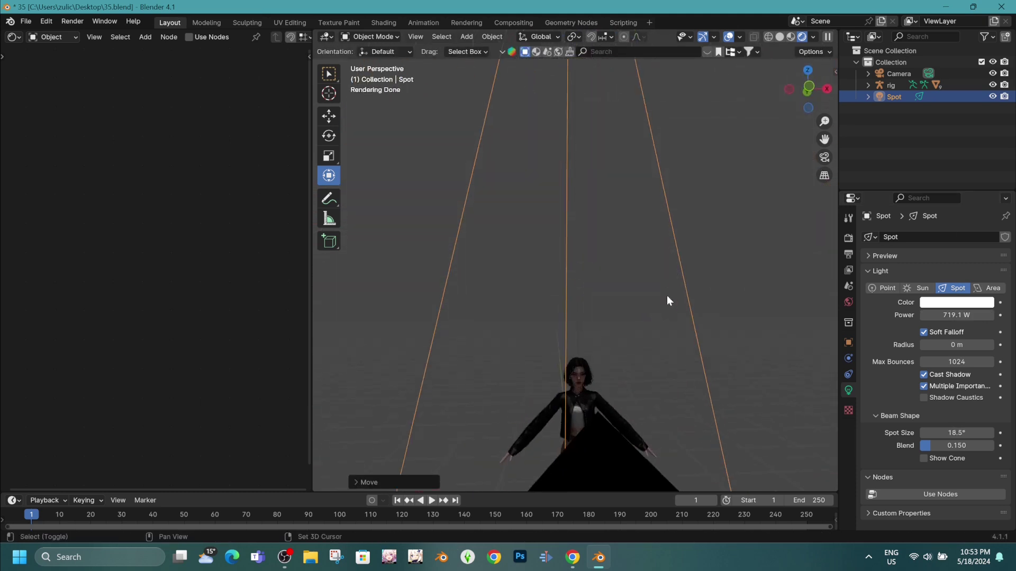
# - Set the spot light to about 1064 W, narrow its cone and widen its radius to 0.93 m
pyautogui.moveTo(956, 315); pyautogui.dragTo(985, 314)
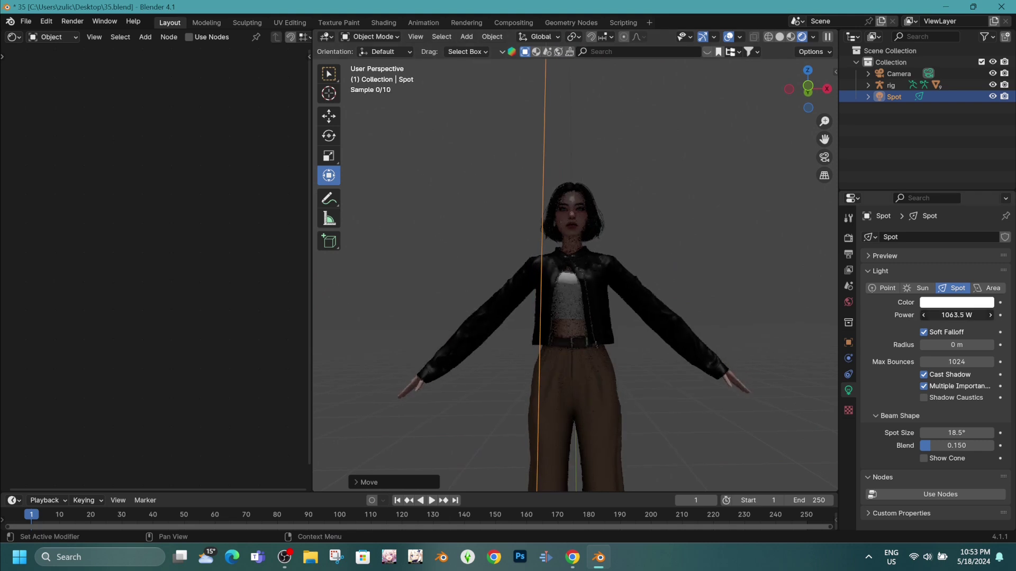
pyautogui.scroll(-5, 604, 153)
pyautogui.moveTo(572, 139)
pyautogui.mouseDown()
pyautogui.moveTo(573, 165)
pyautogui.moveTo(572, 141)
pyautogui.mouseUp()
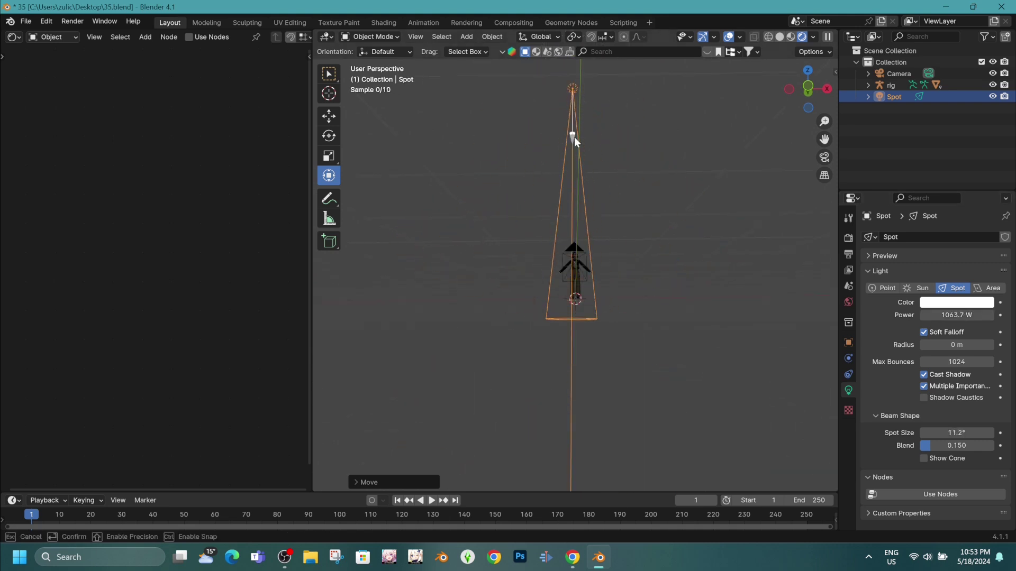
pyautogui.scroll(-2, 574, 101)
pyautogui.moveTo(575, 101)
pyautogui.mouseDown(button='middle')
pyautogui.moveTo(585, 192)
pyautogui.moveTo(514, 252)
pyautogui.moveTo(614, 266)
pyautogui.moveTo(635, 280)
pyautogui.mouseUp(button='middle')
pyautogui.moveTo(614, 114); pyautogui.dragTo(654, 296)
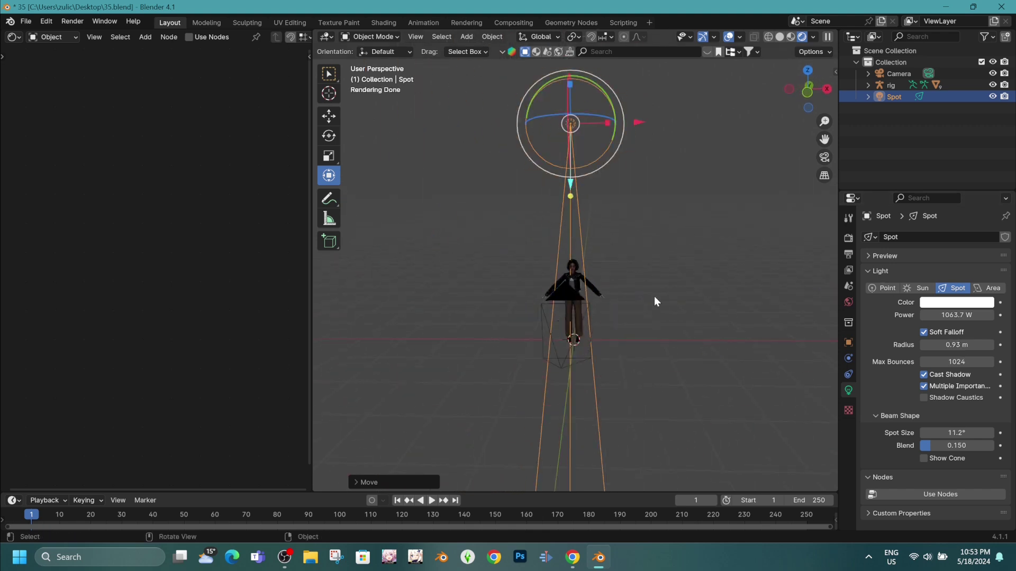
# - Lower the max bounces, widen the spot size to 36.4° with zero blend, and toggle Show Cone
pyautogui.scroll(2, 626, 284)
pyautogui.moveTo(957, 362); pyautogui.dragTo(834, 361)
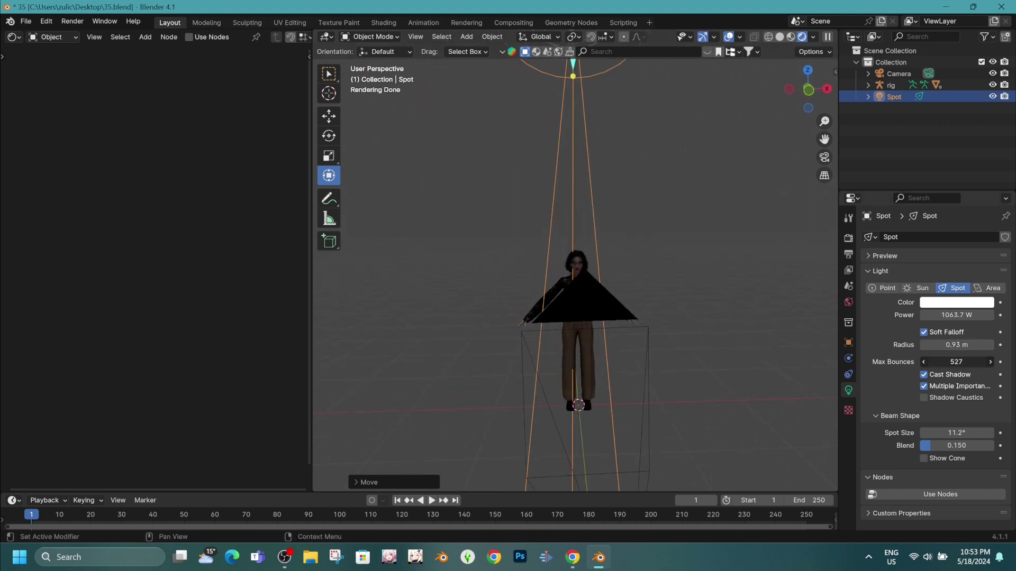
pyautogui.scroll(4, 834, 360)
pyautogui.moveTo(957, 433)
pyautogui.mouseDown()
pyautogui.moveTo(984, 432)
pyautogui.moveTo(928, 446)
pyautogui.mouseUp()
pyautogui.scroll(-2, 543, 301)
pyautogui.click(932, 459)
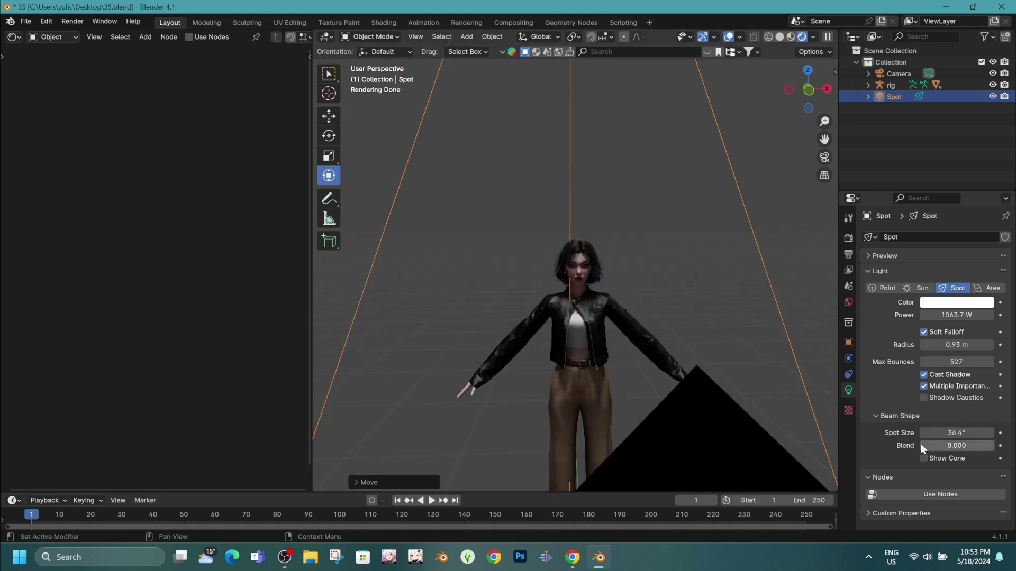
pyautogui.click(926, 459)
pyautogui.scroll(-6, 508, 332)
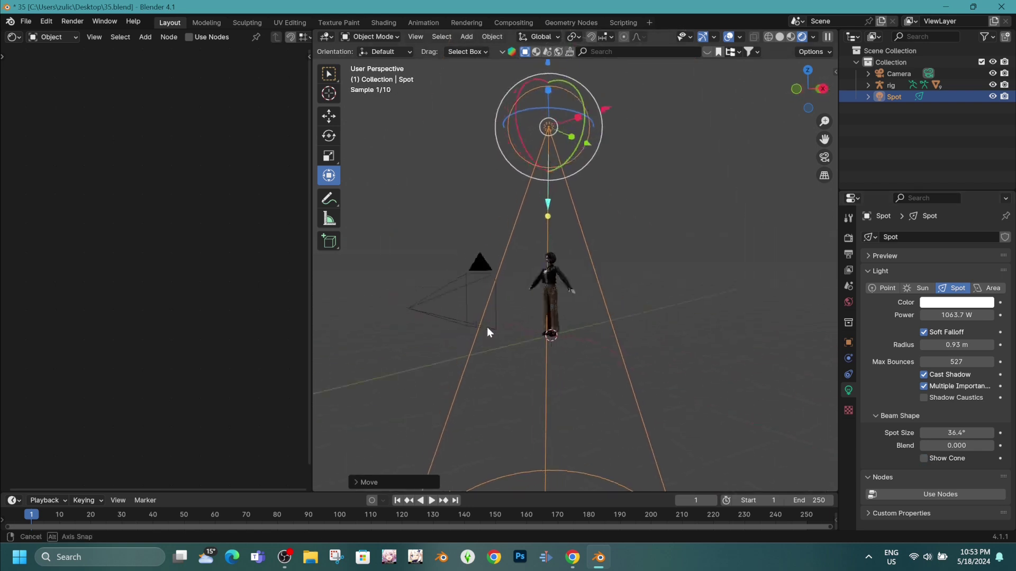
# - Add an area light, resize it to about 1.37 m and rotate it upright
pyautogui.scroll(3, 521, 325)
pyautogui.hotkey('shift', 'a')
pyautogui.click(577, 364)
pyautogui.moveTo(577, 364); pyautogui.dragTo(564, 367, button='middle')
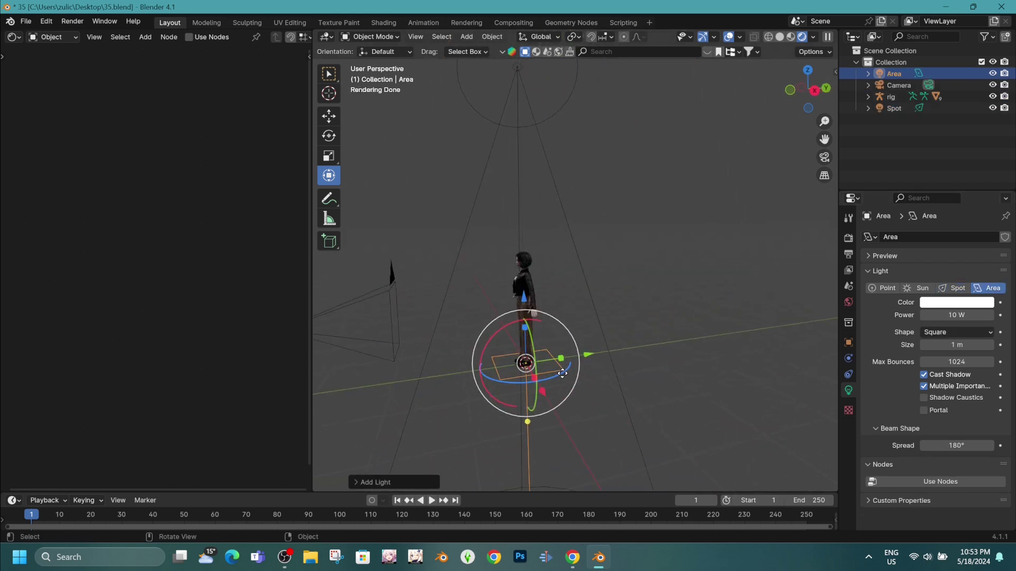
pyautogui.moveTo(564, 366); pyautogui.dragTo(631, 352)
pyautogui.moveTo(543, 391); pyautogui.dragTo(508, 338)
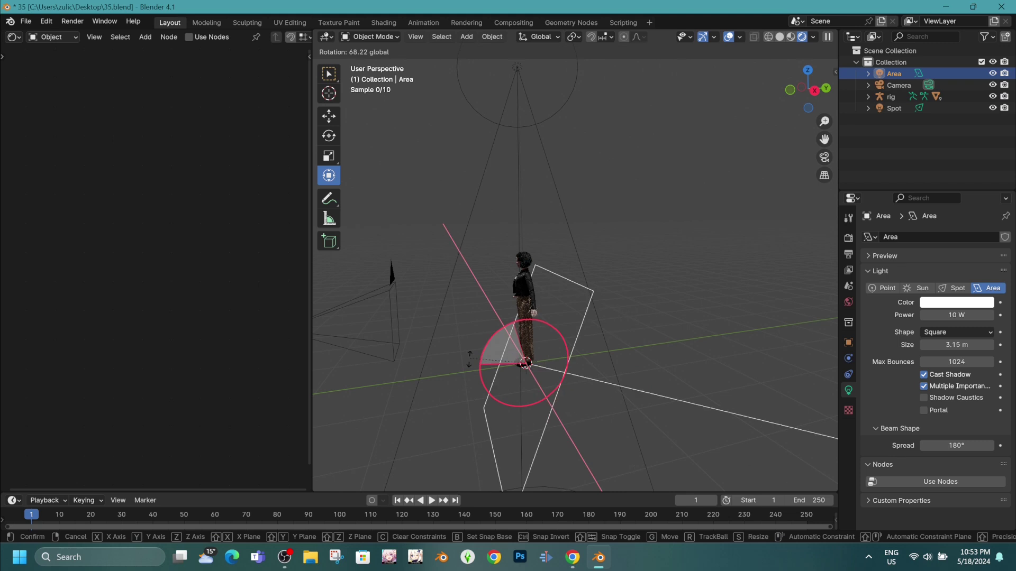
# - Move the area light beside the character
pyautogui.press('g')
pyautogui.click(476, 315)
pyautogui.moveTo(421, 262); pyautogui.dragTo(499, 277, button='middle')
pyautogui.moveTo(661, 141); pyautogui.dragTo(567, 215)
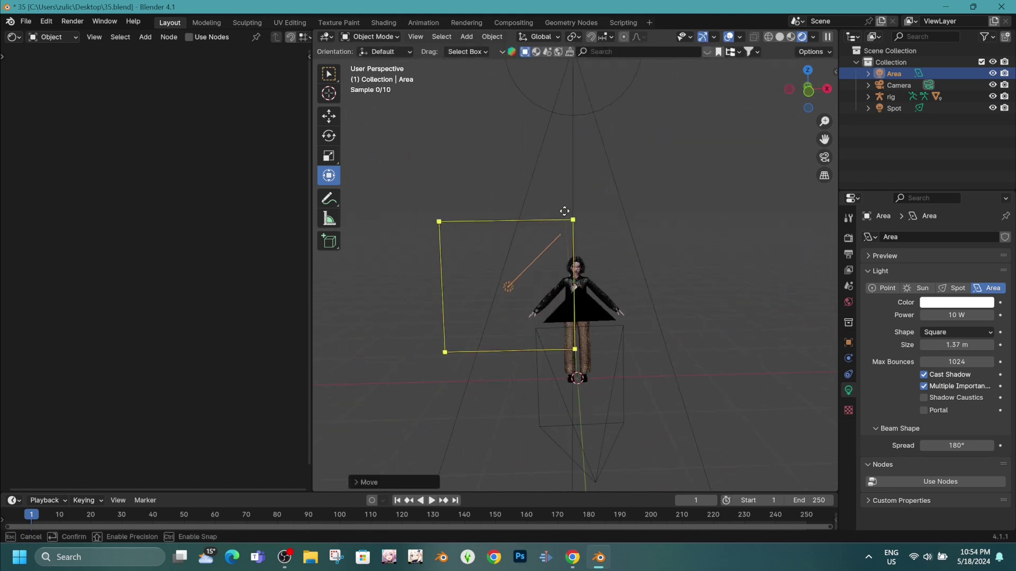